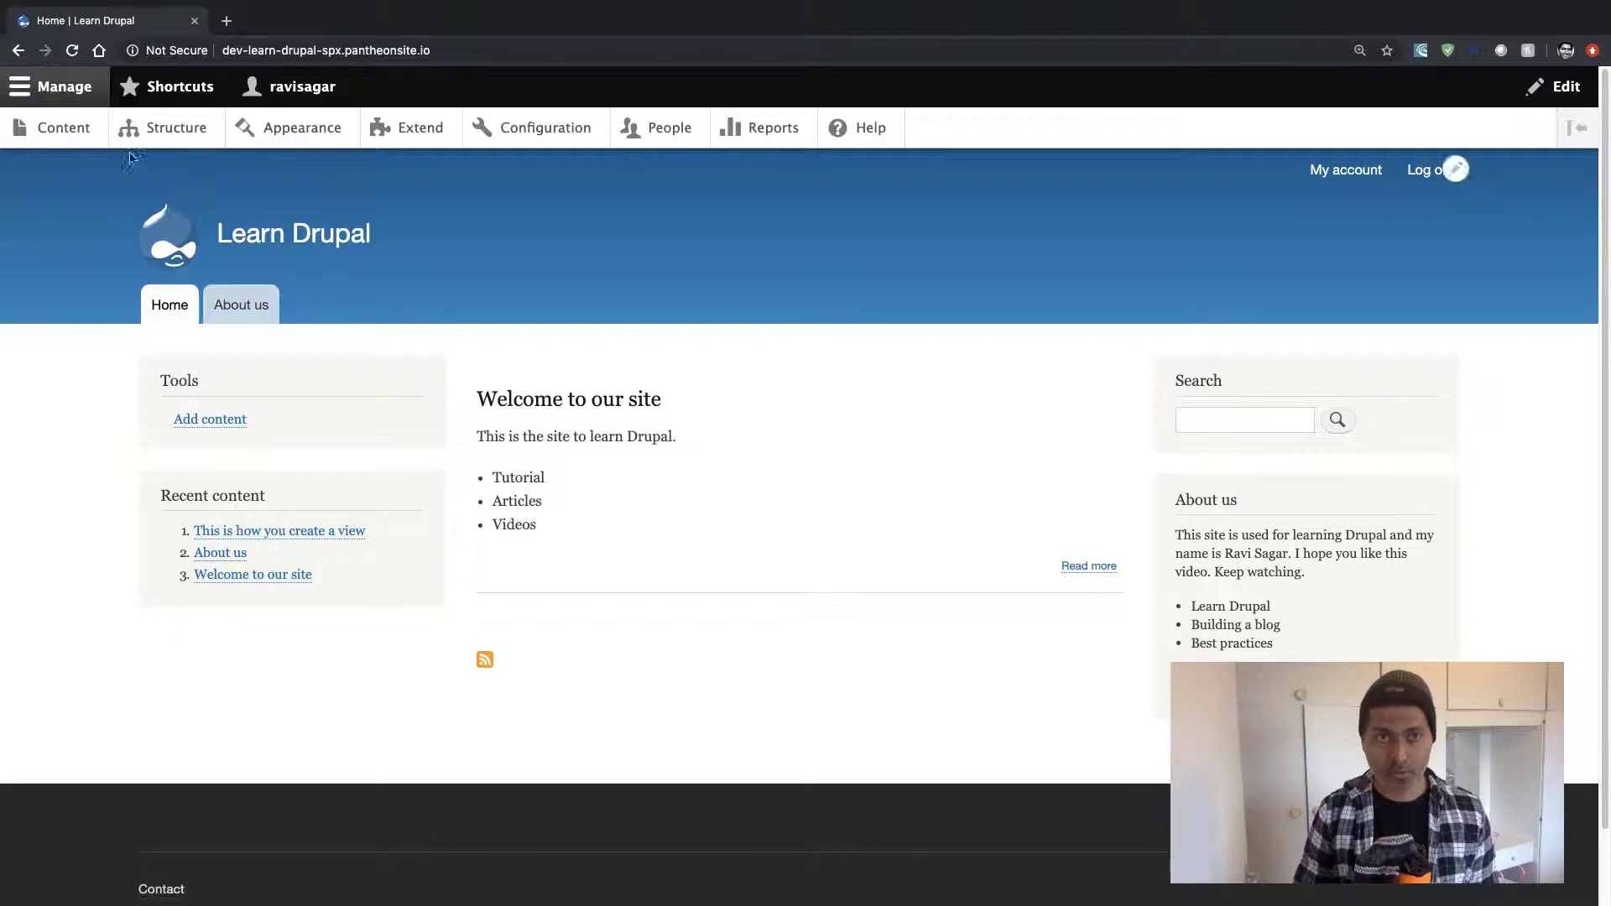
Open the content administration and bring up the list of content types that can be added.
key("super+plus")
left_click(58, 137)
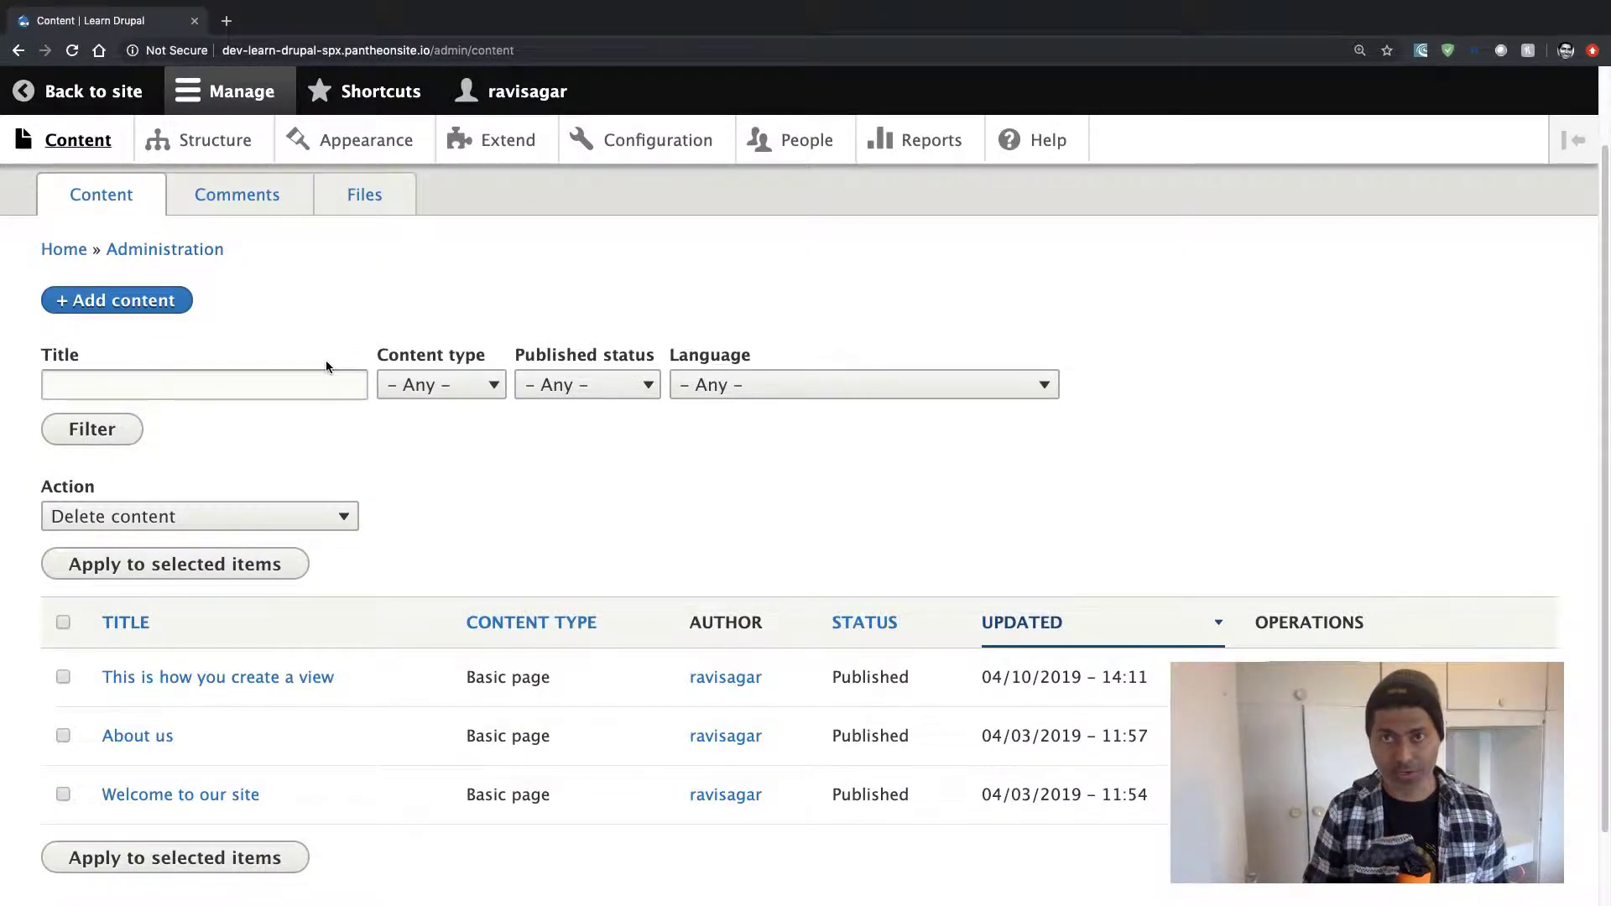
left_click(123, 310)
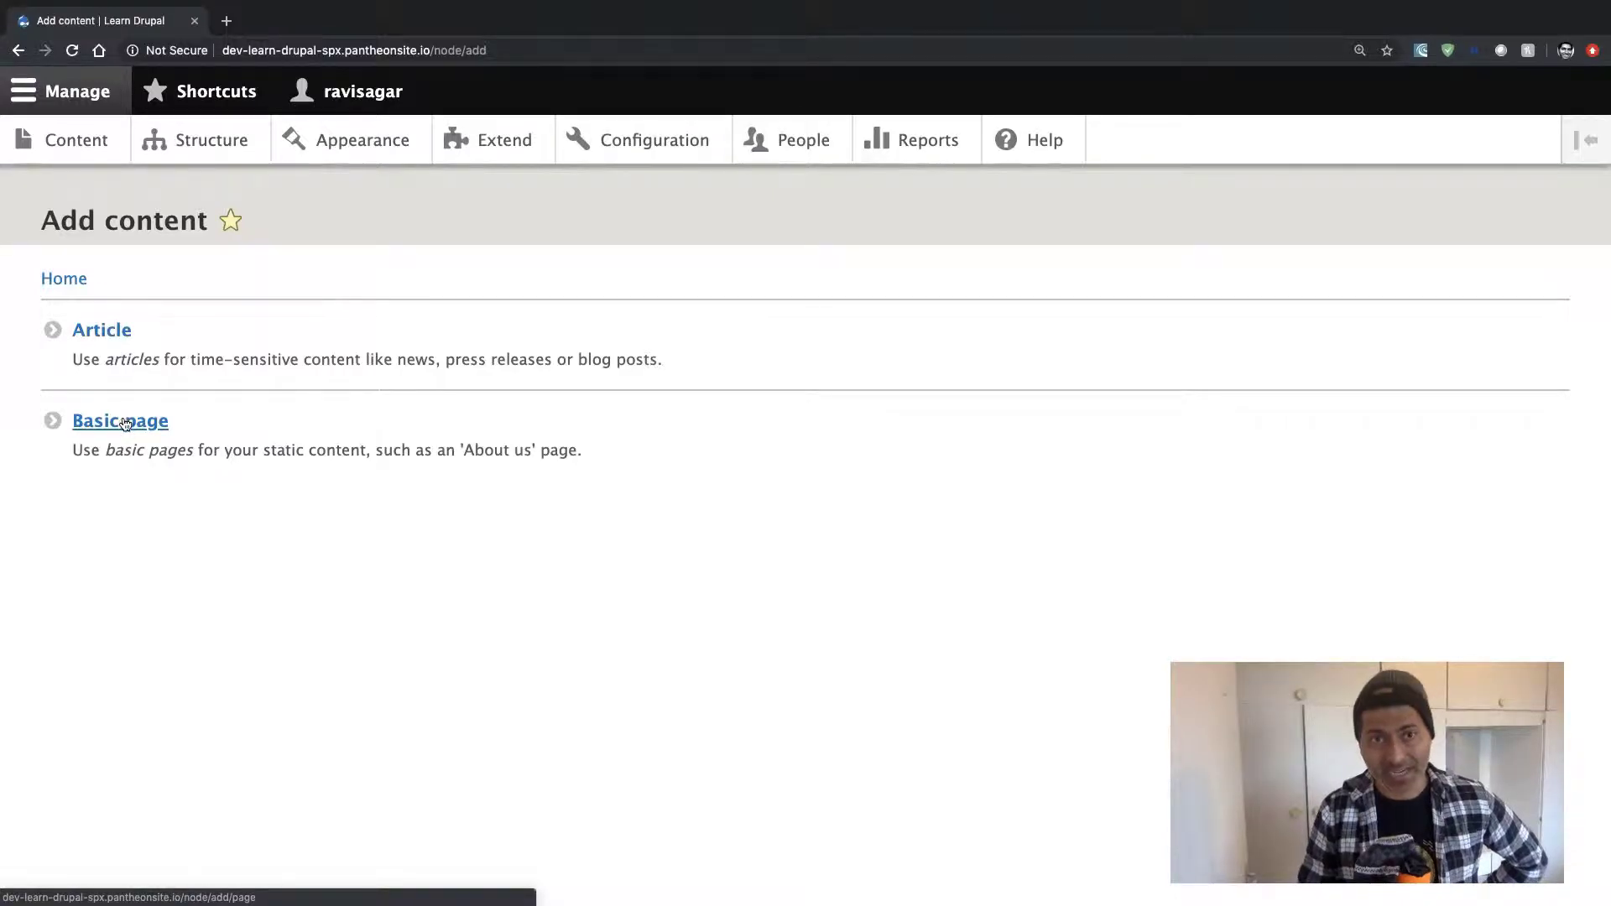
Start a new content type in the site structure and name it "Blog".
left_click(193, 162)
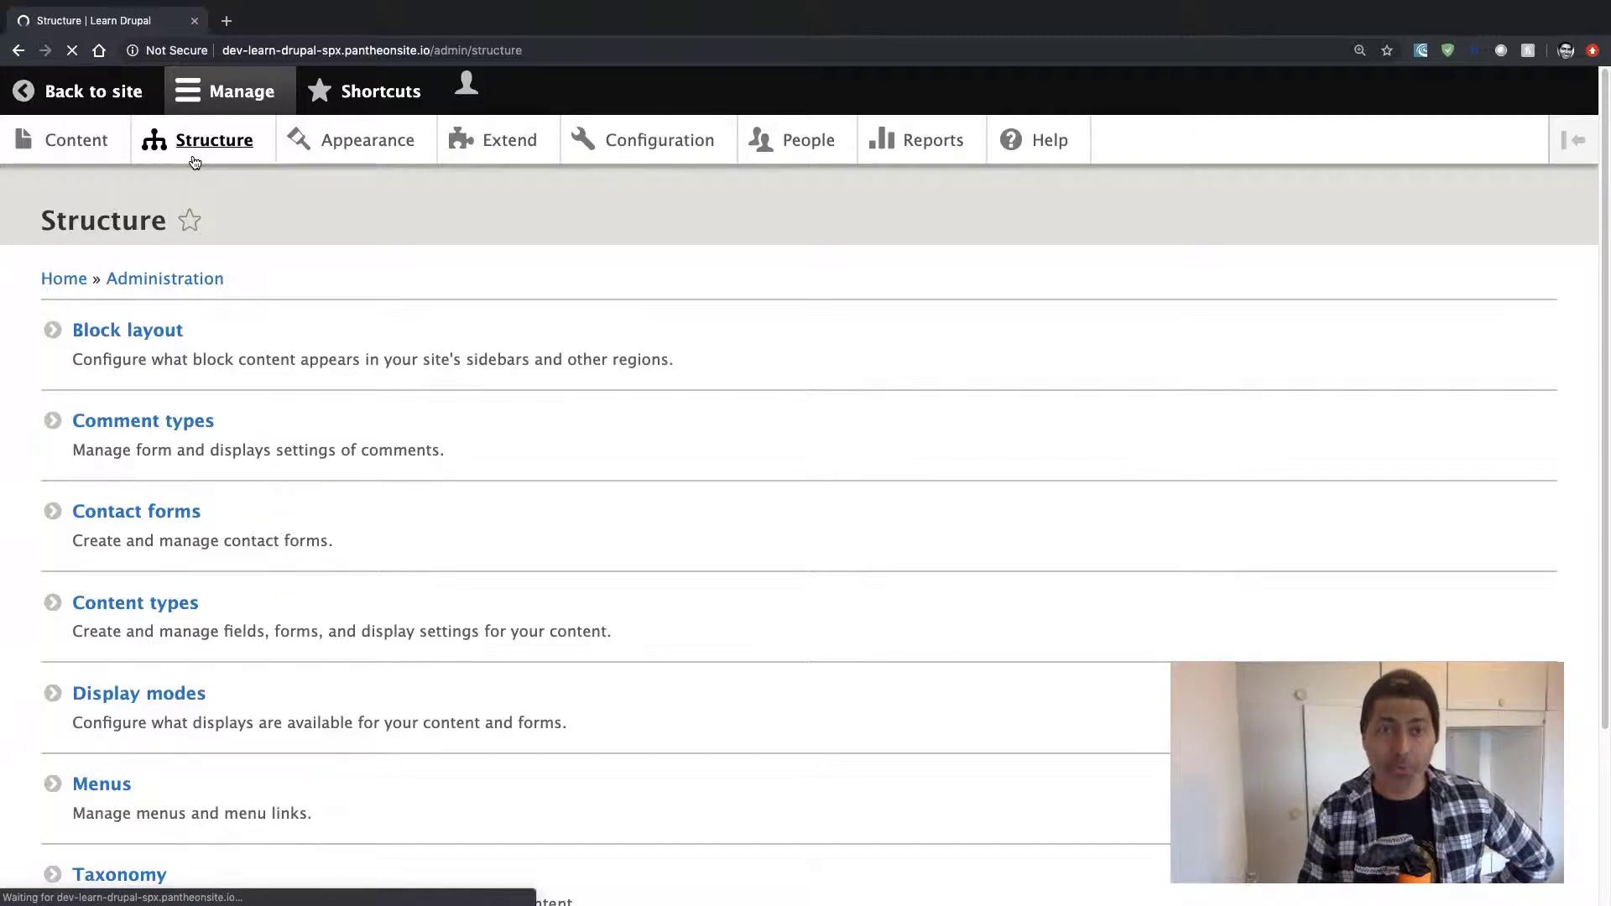
left_click(115, 619)
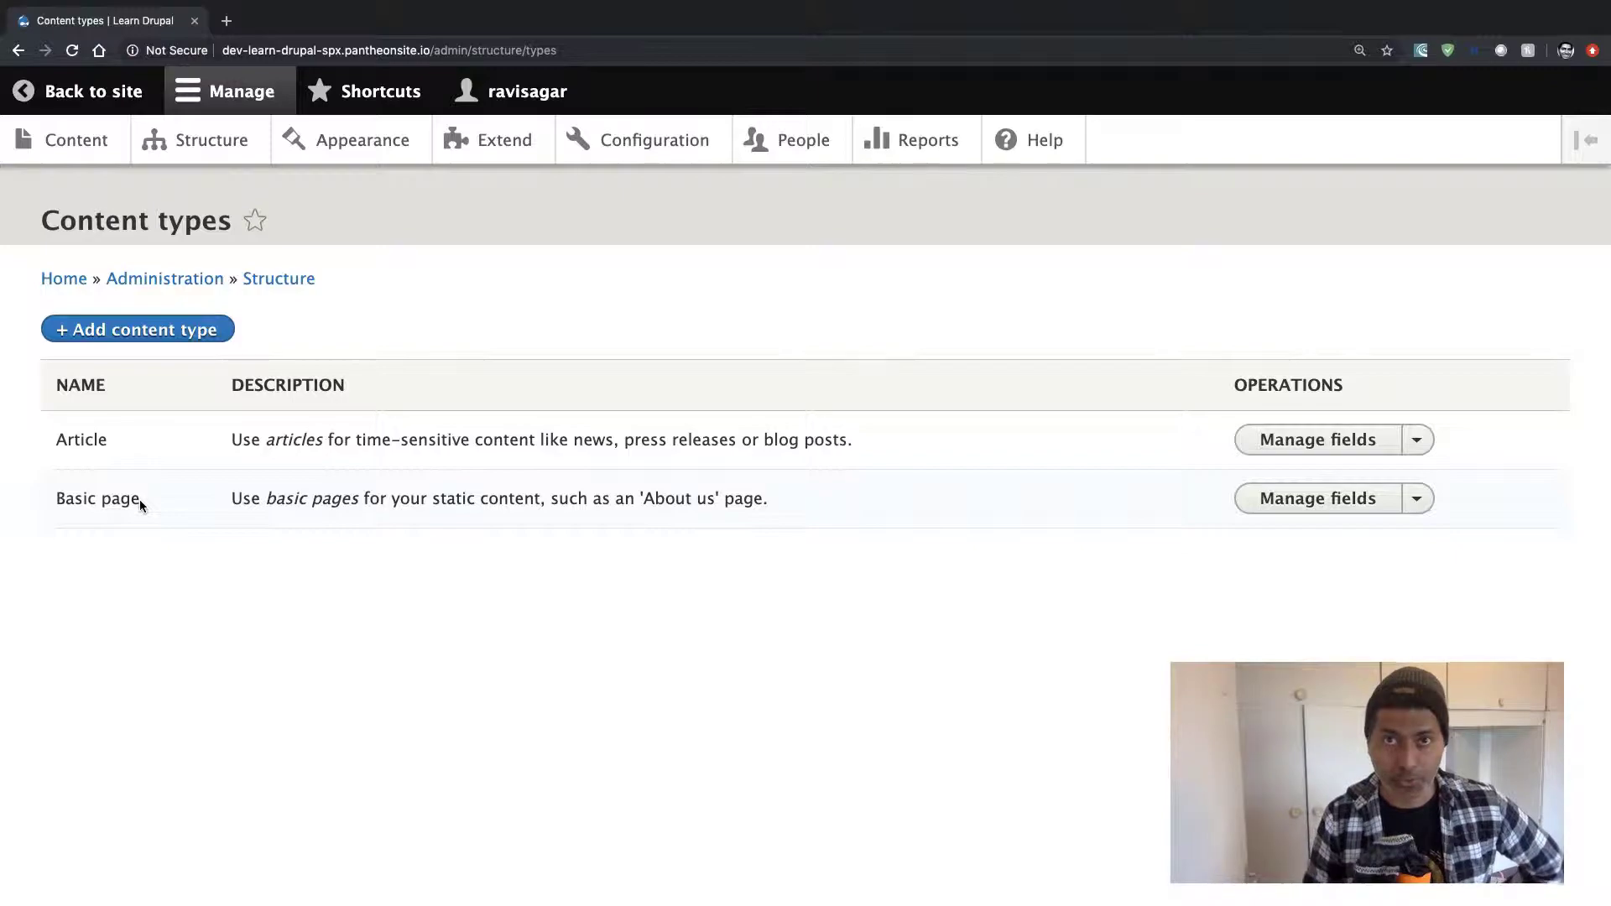
left_click(134, 336)
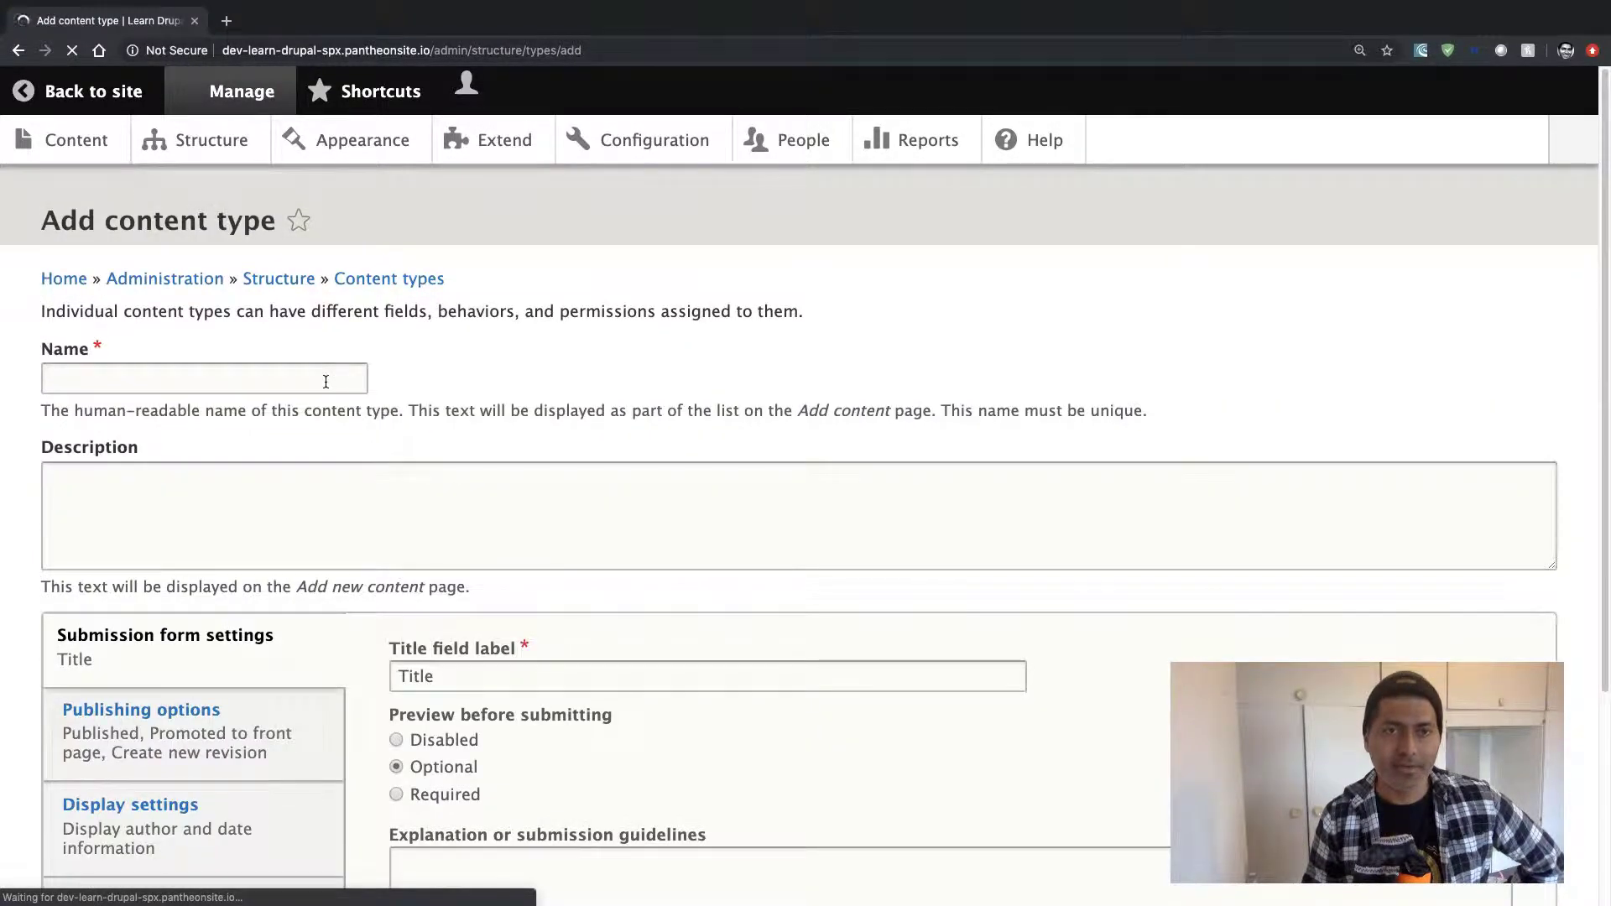
left_click(325, 382)
type("Blog")
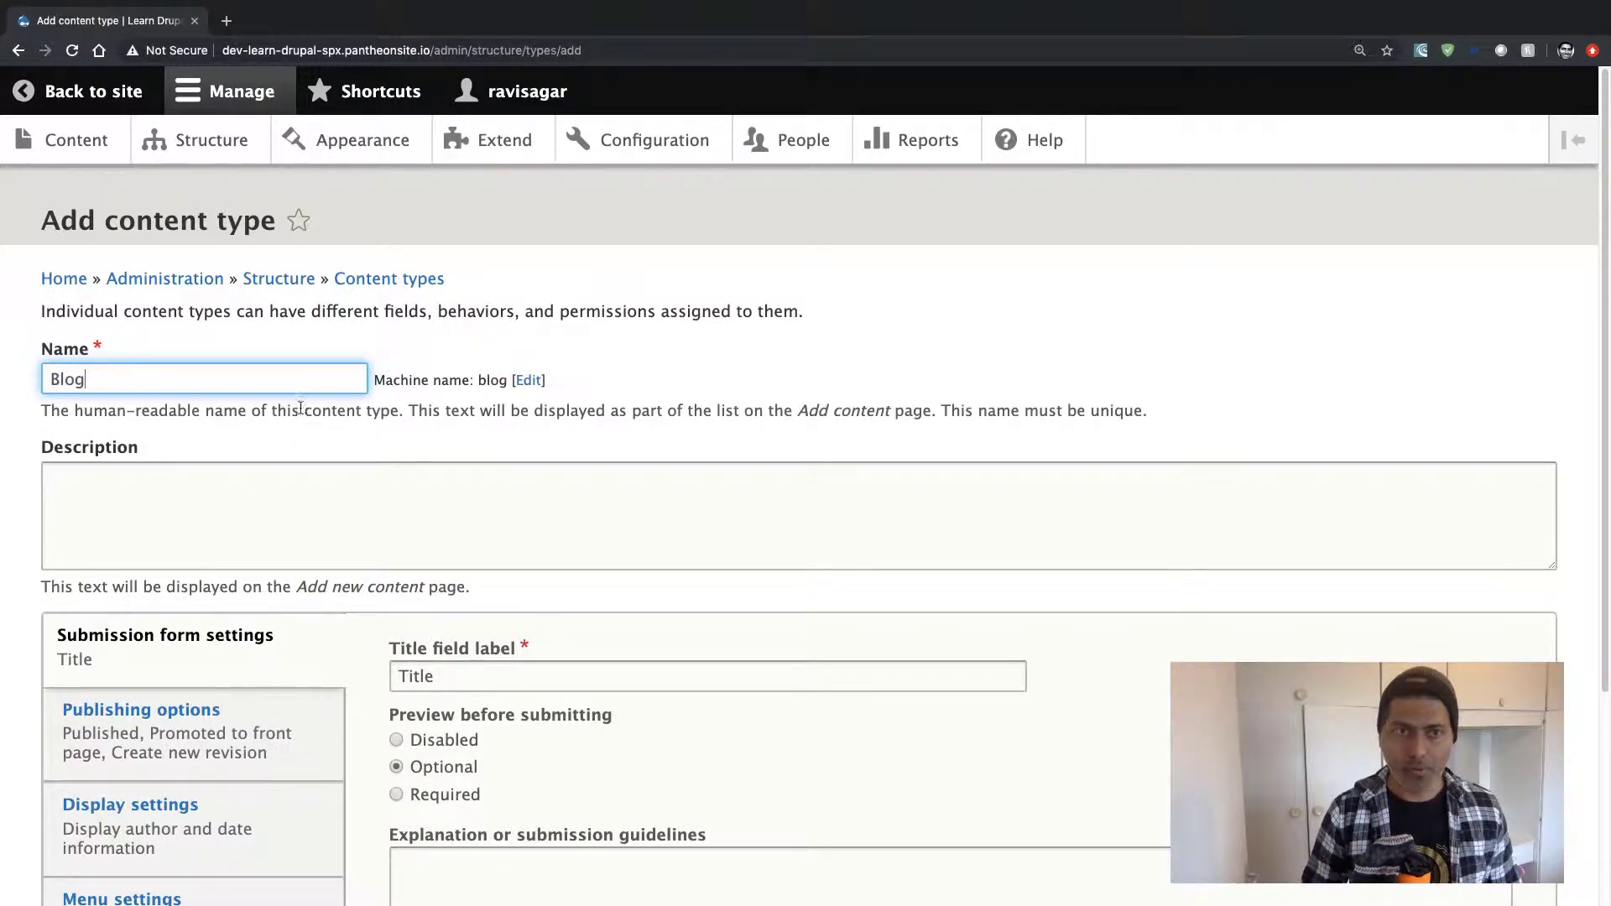
Enter "This is for blog" as the description of the Blog content type.
left_click(289, 495)
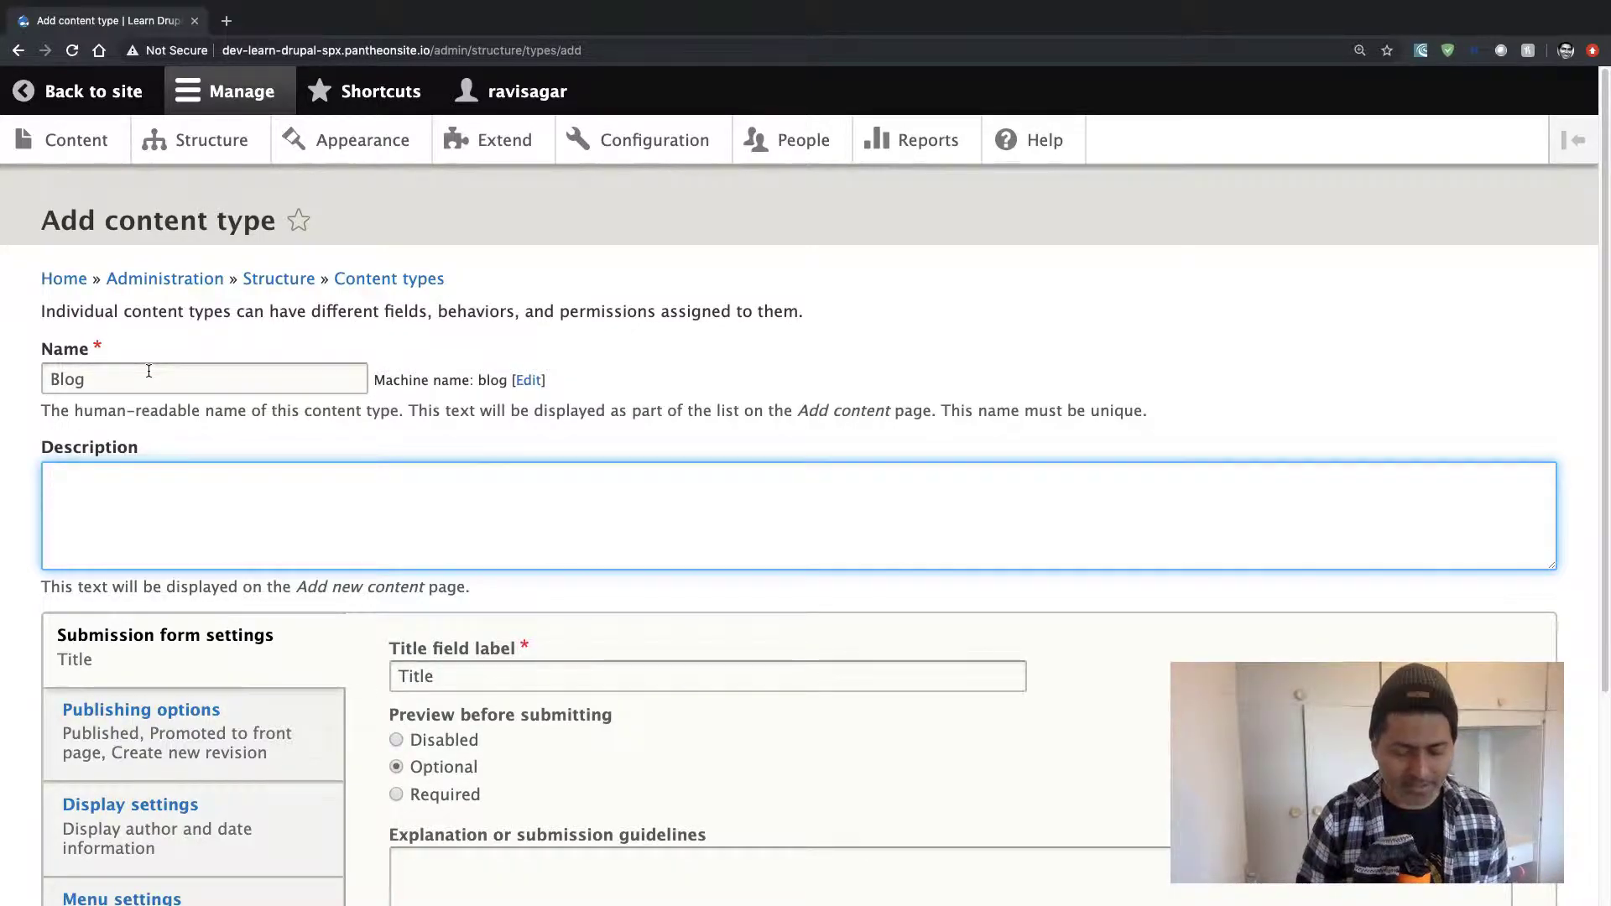
type("Thid")
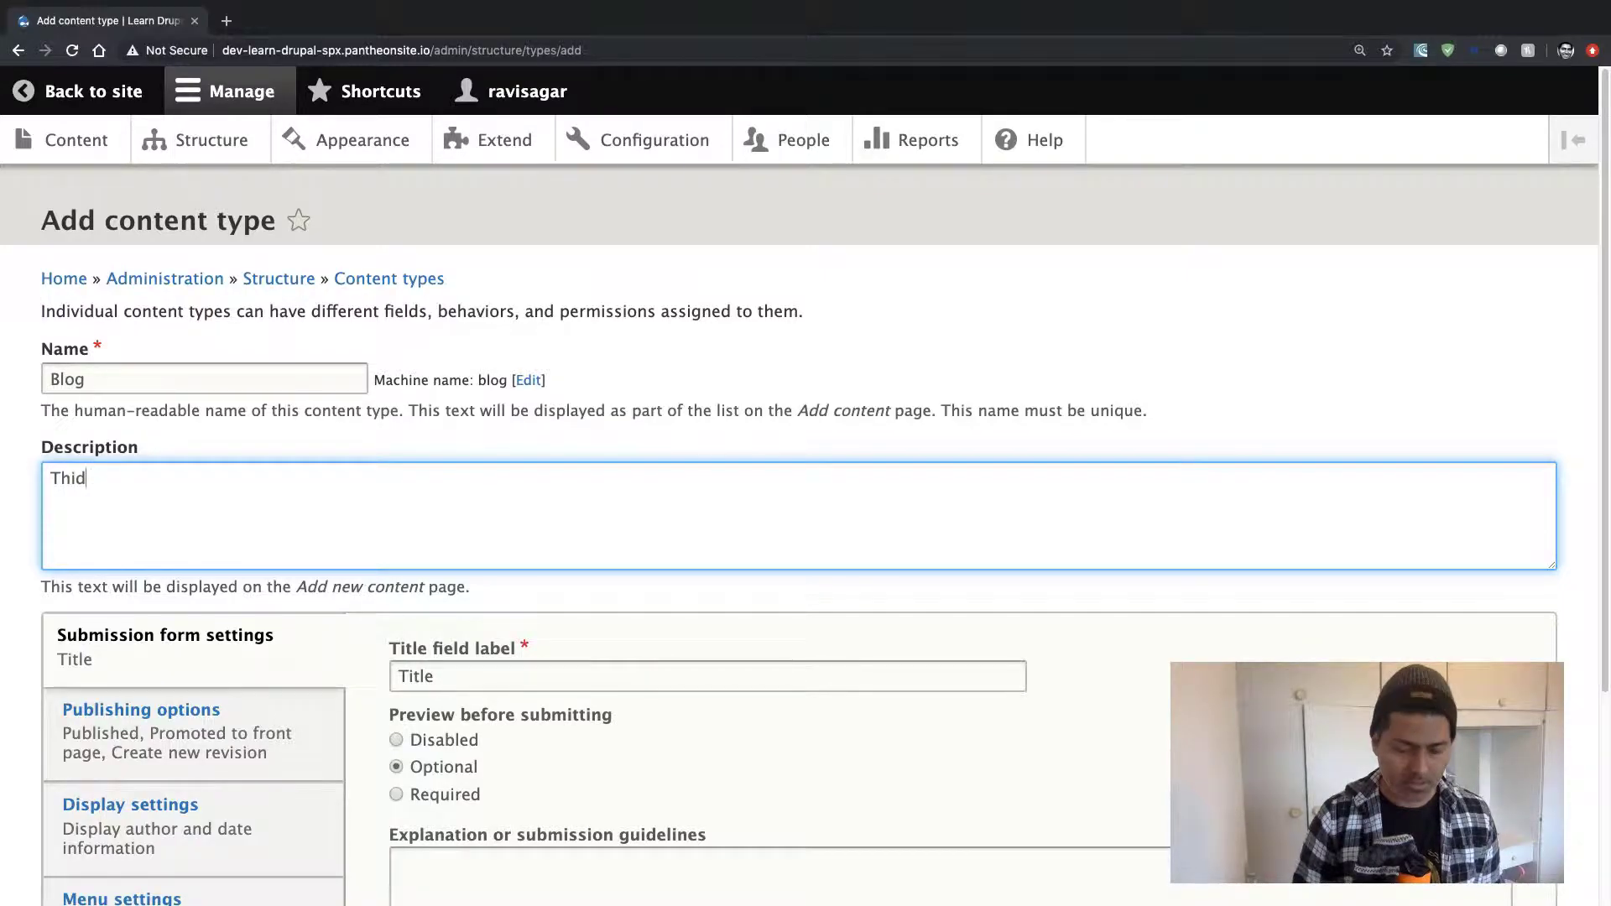
key("BackSpace")
type("s ")
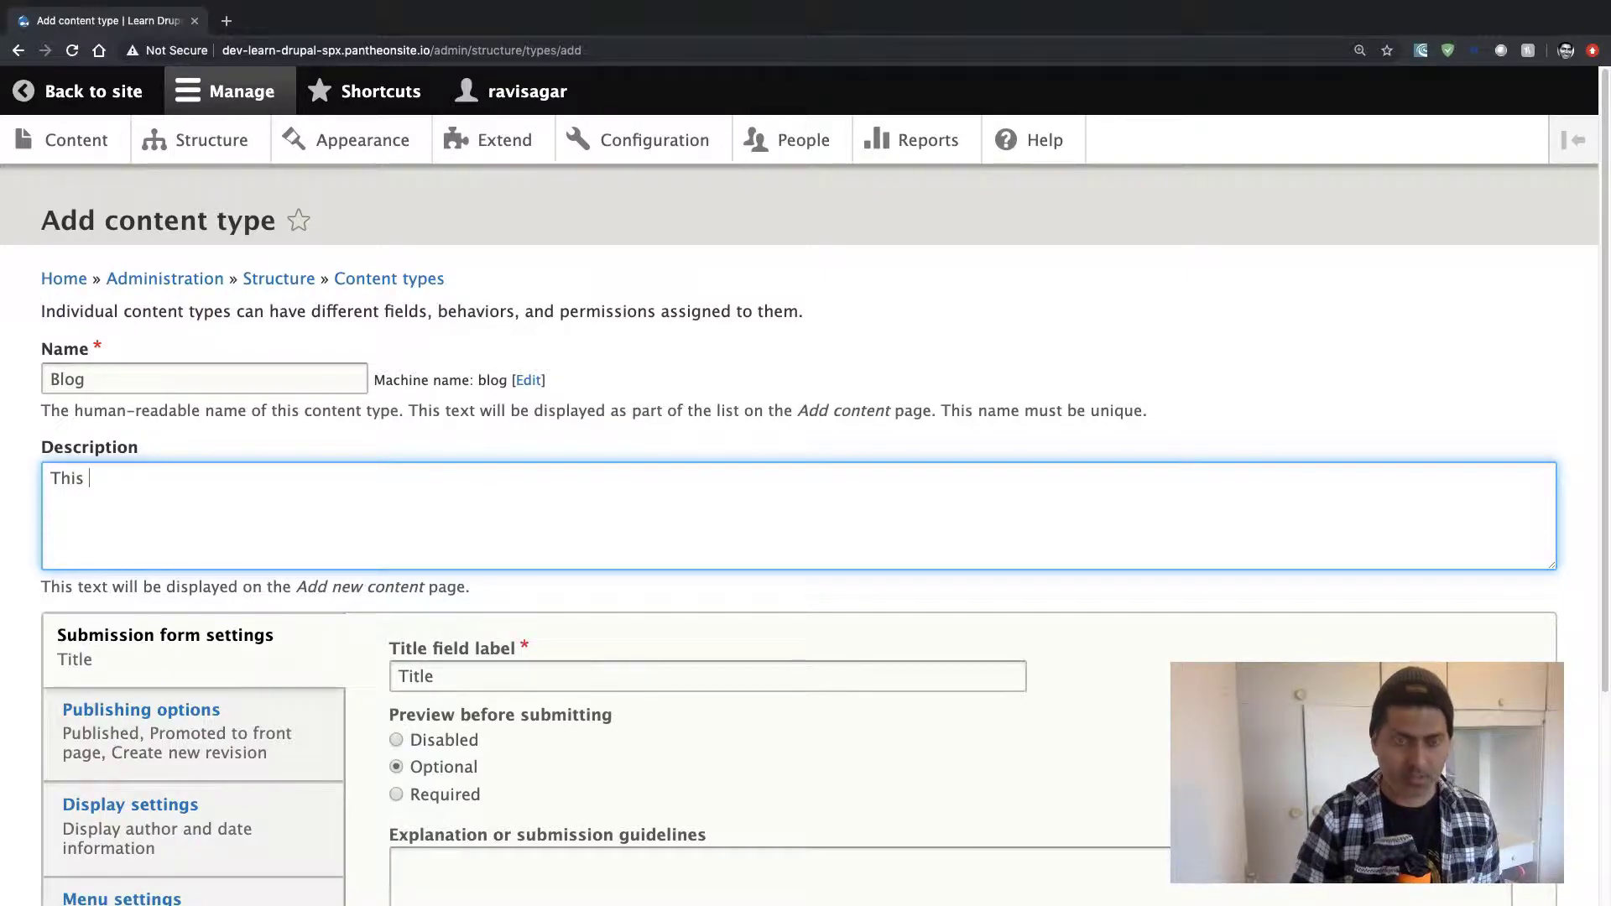
type("is for blog")
Review the Blog type's submission form, publishing and display settings, leaving Published enabled by default.
scroll(239, 343, "down", 2)
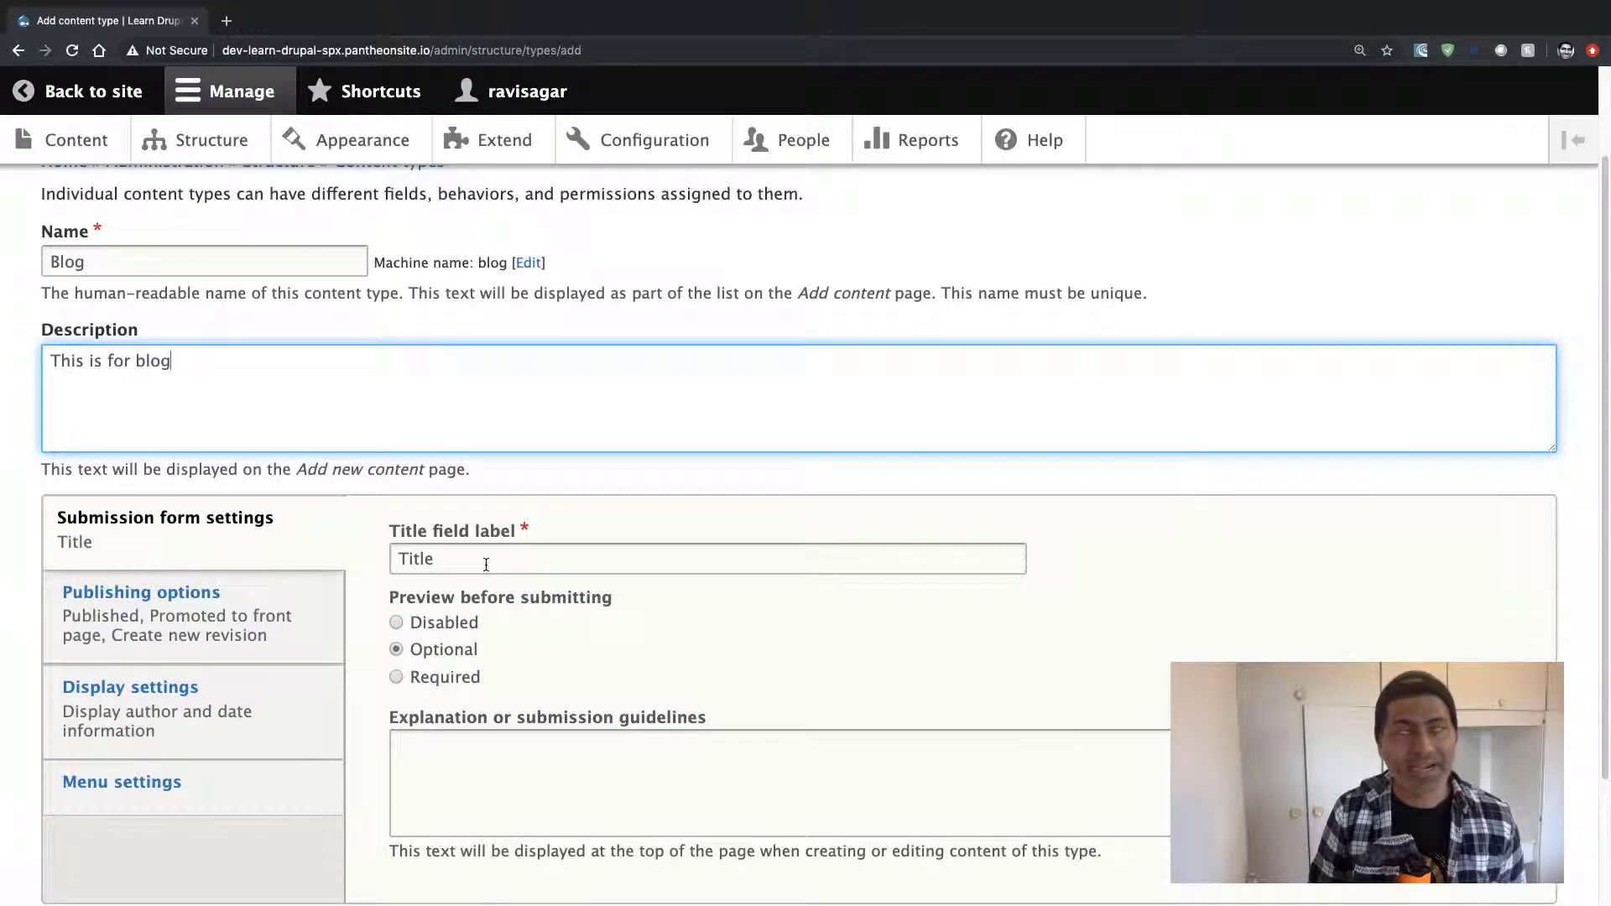
scroll(485, 566, "down", 3)
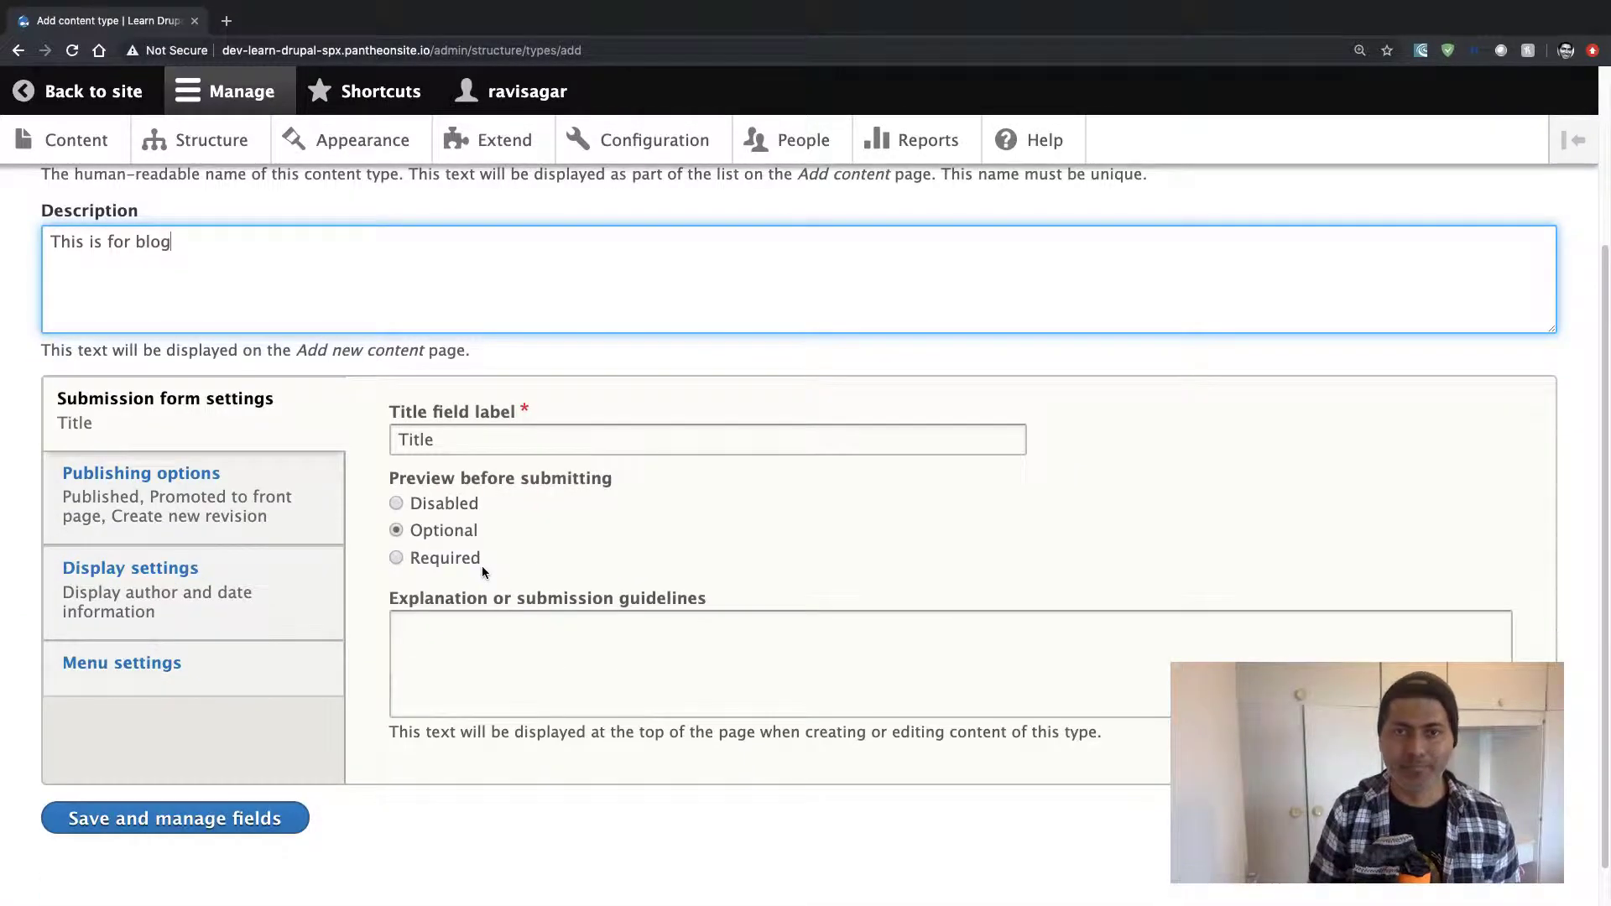
left_click(164, 520)
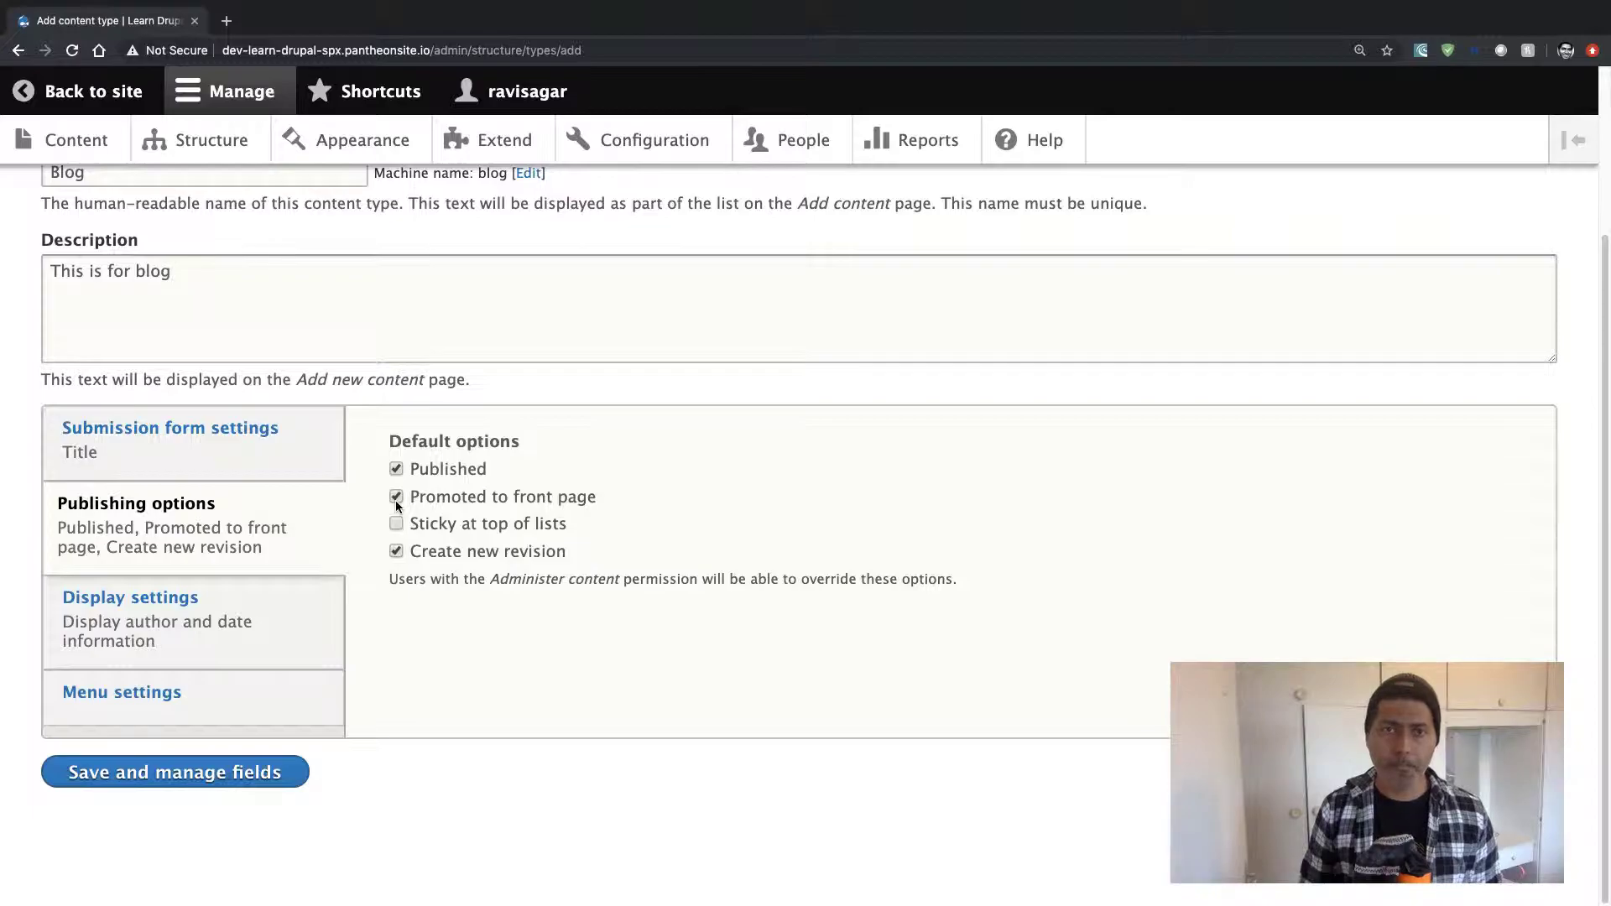
scroll(397, 498, "up", 1)
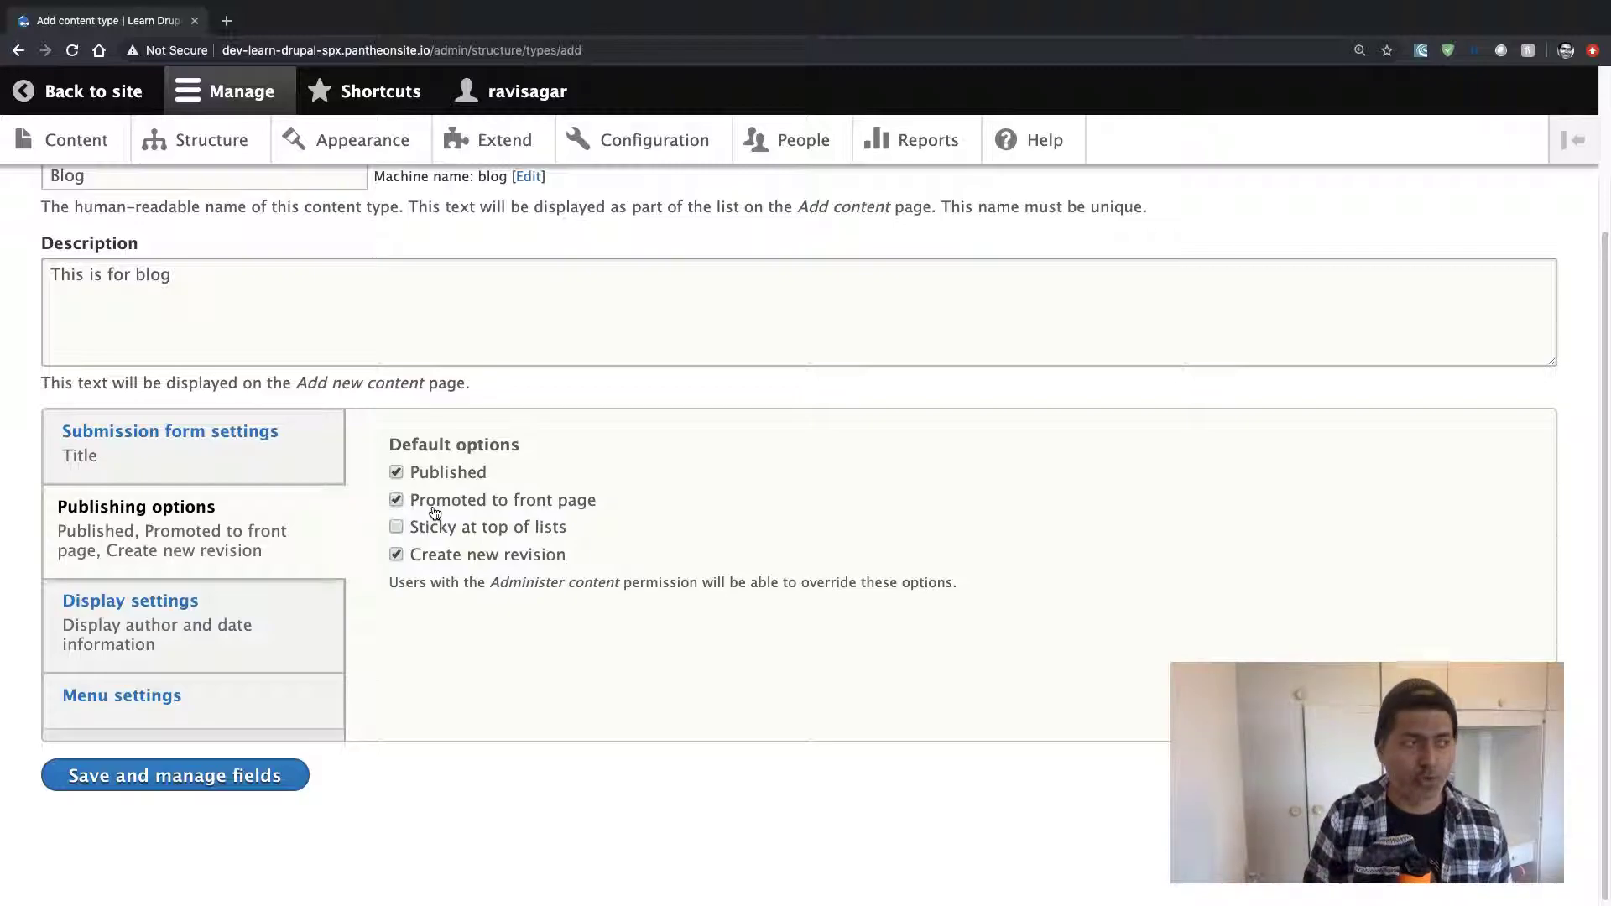
left_click(396, 474)
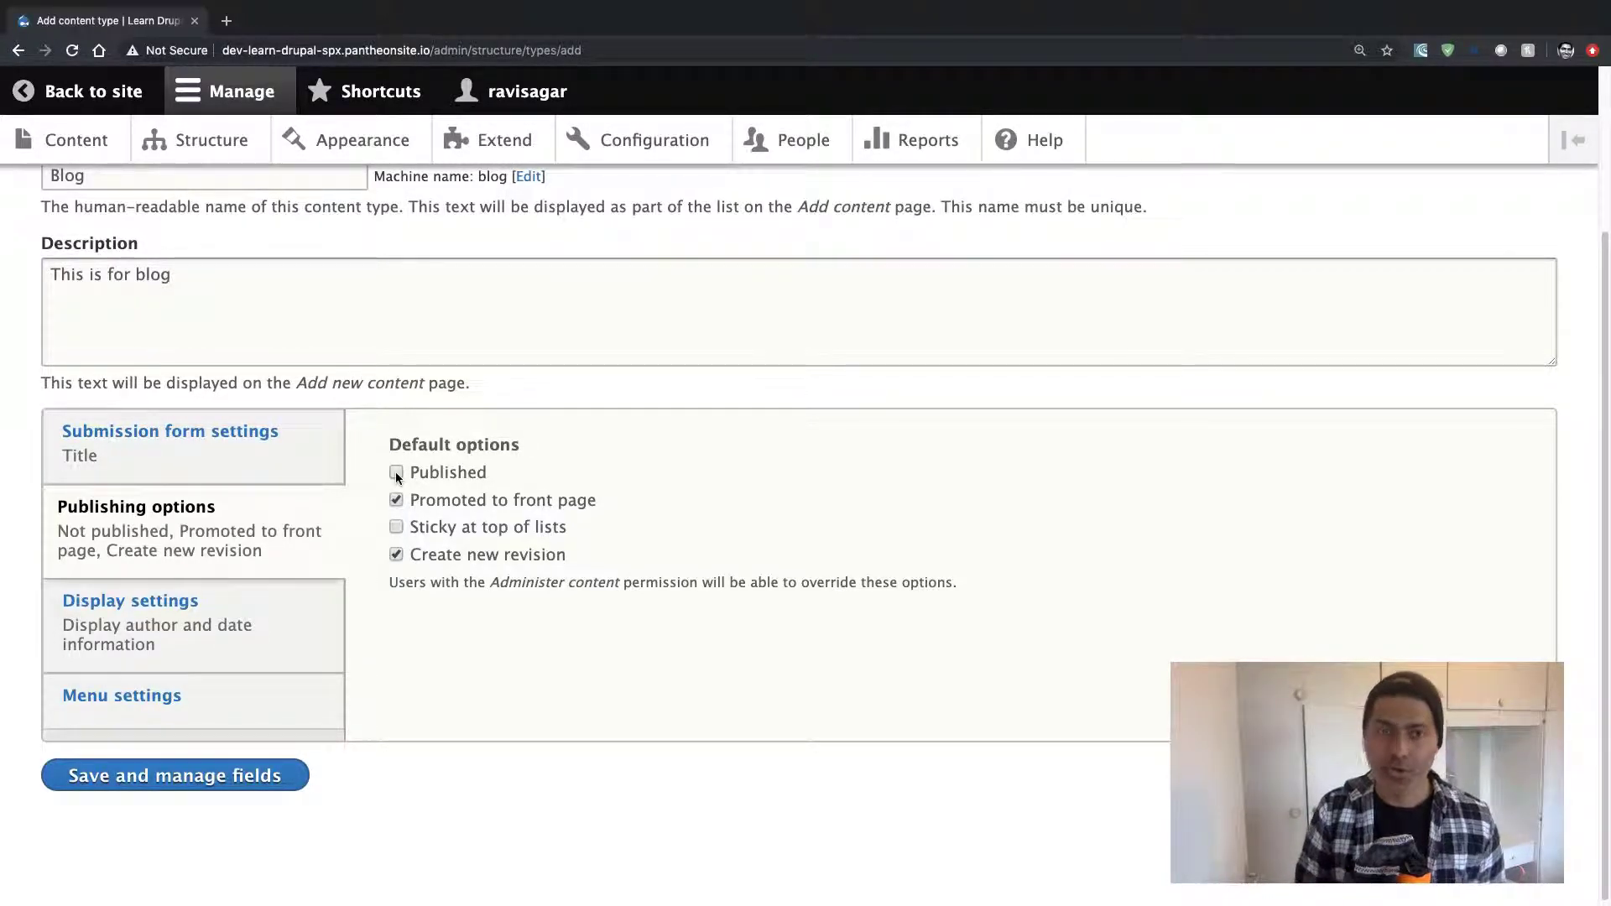
left_click(396, 473)
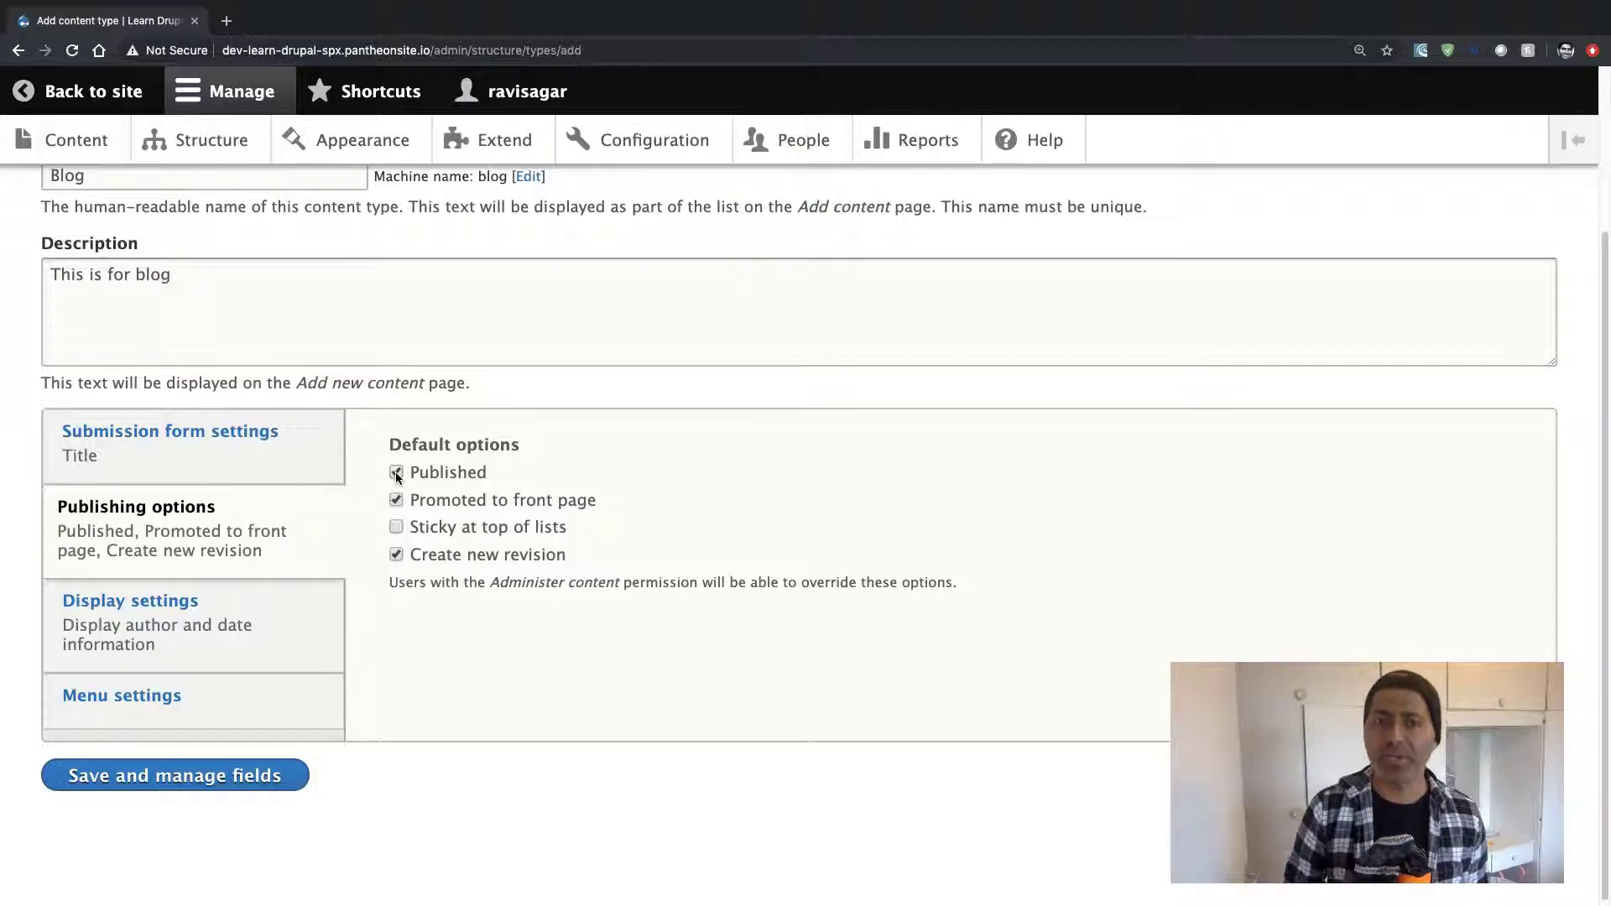
left_click(251, 622)
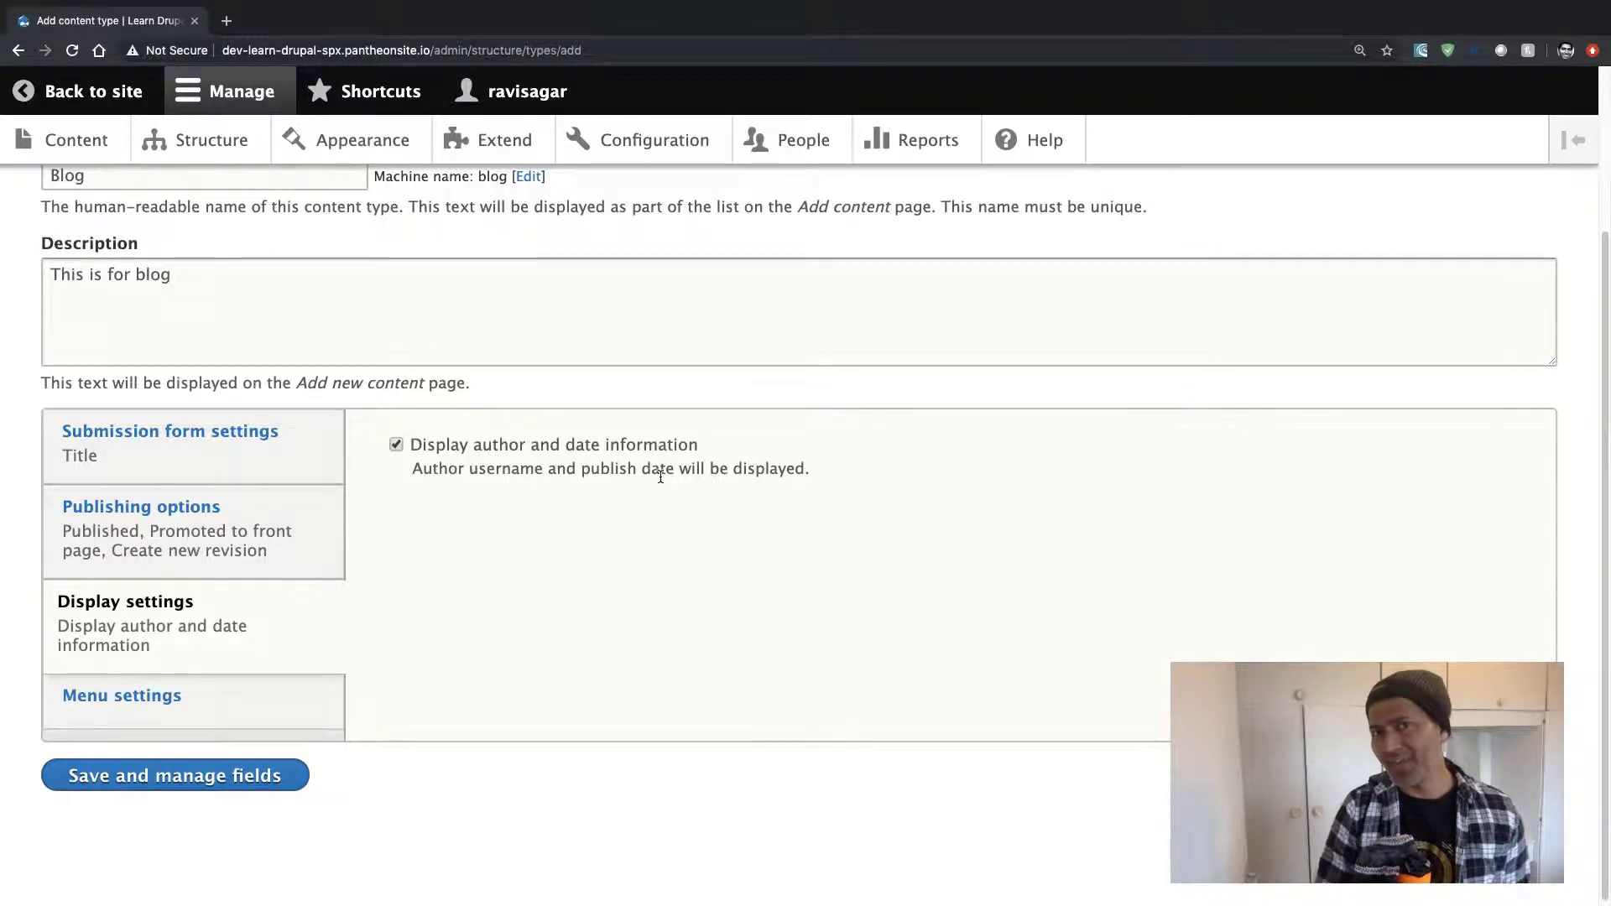
Remove Main navigation from the Blog type's available menus and save the content type.
left_click(212, 703)
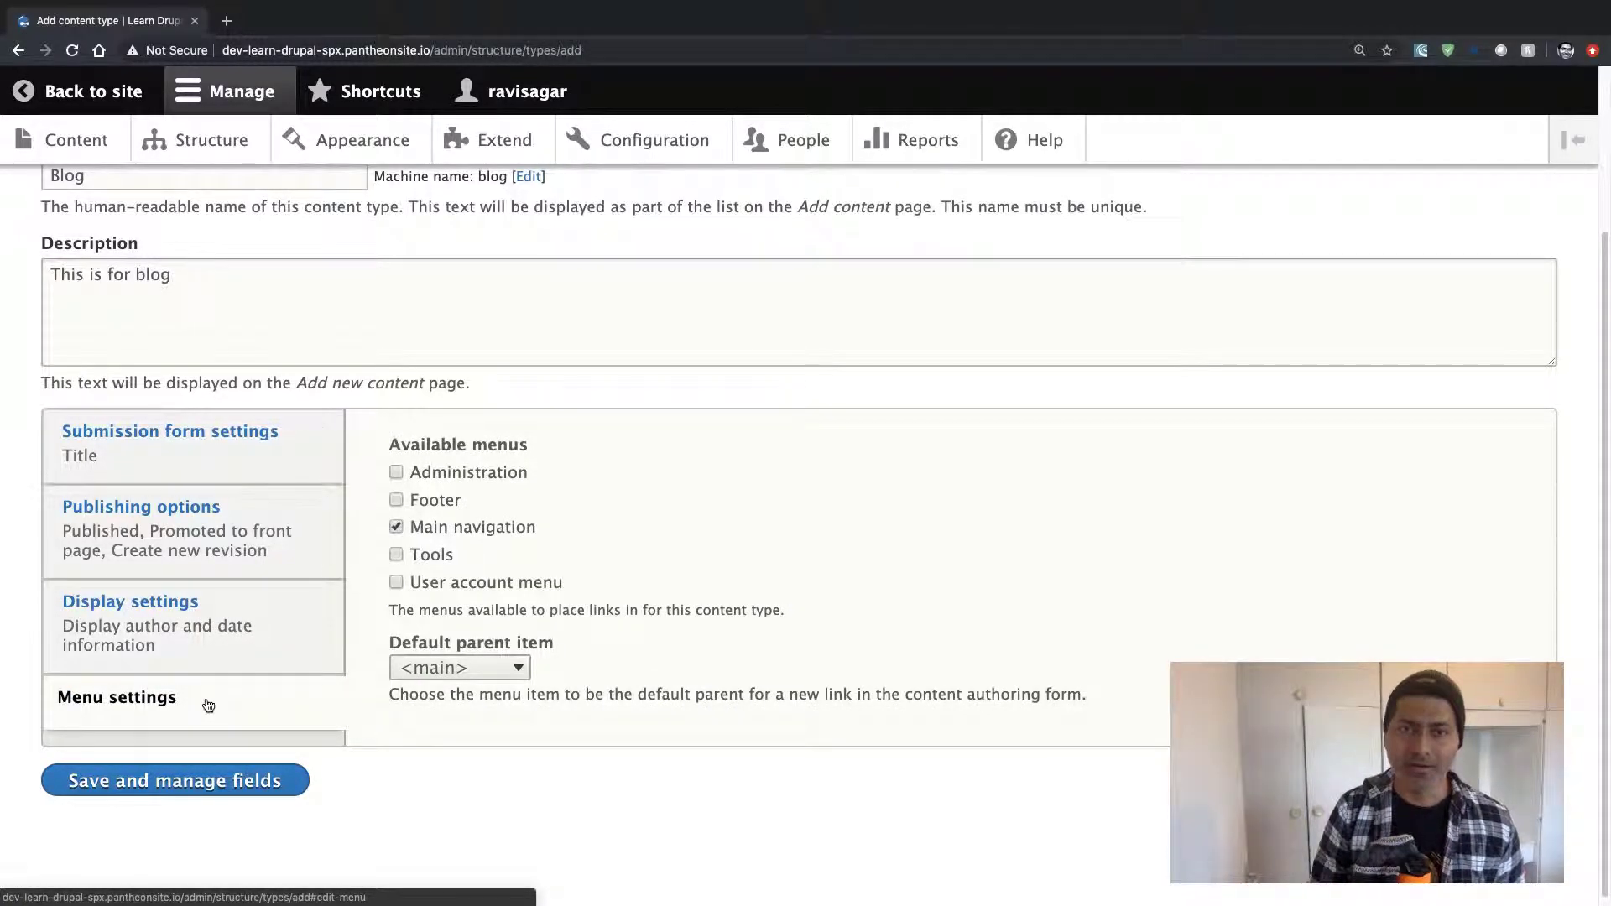
left_click(395, 527)
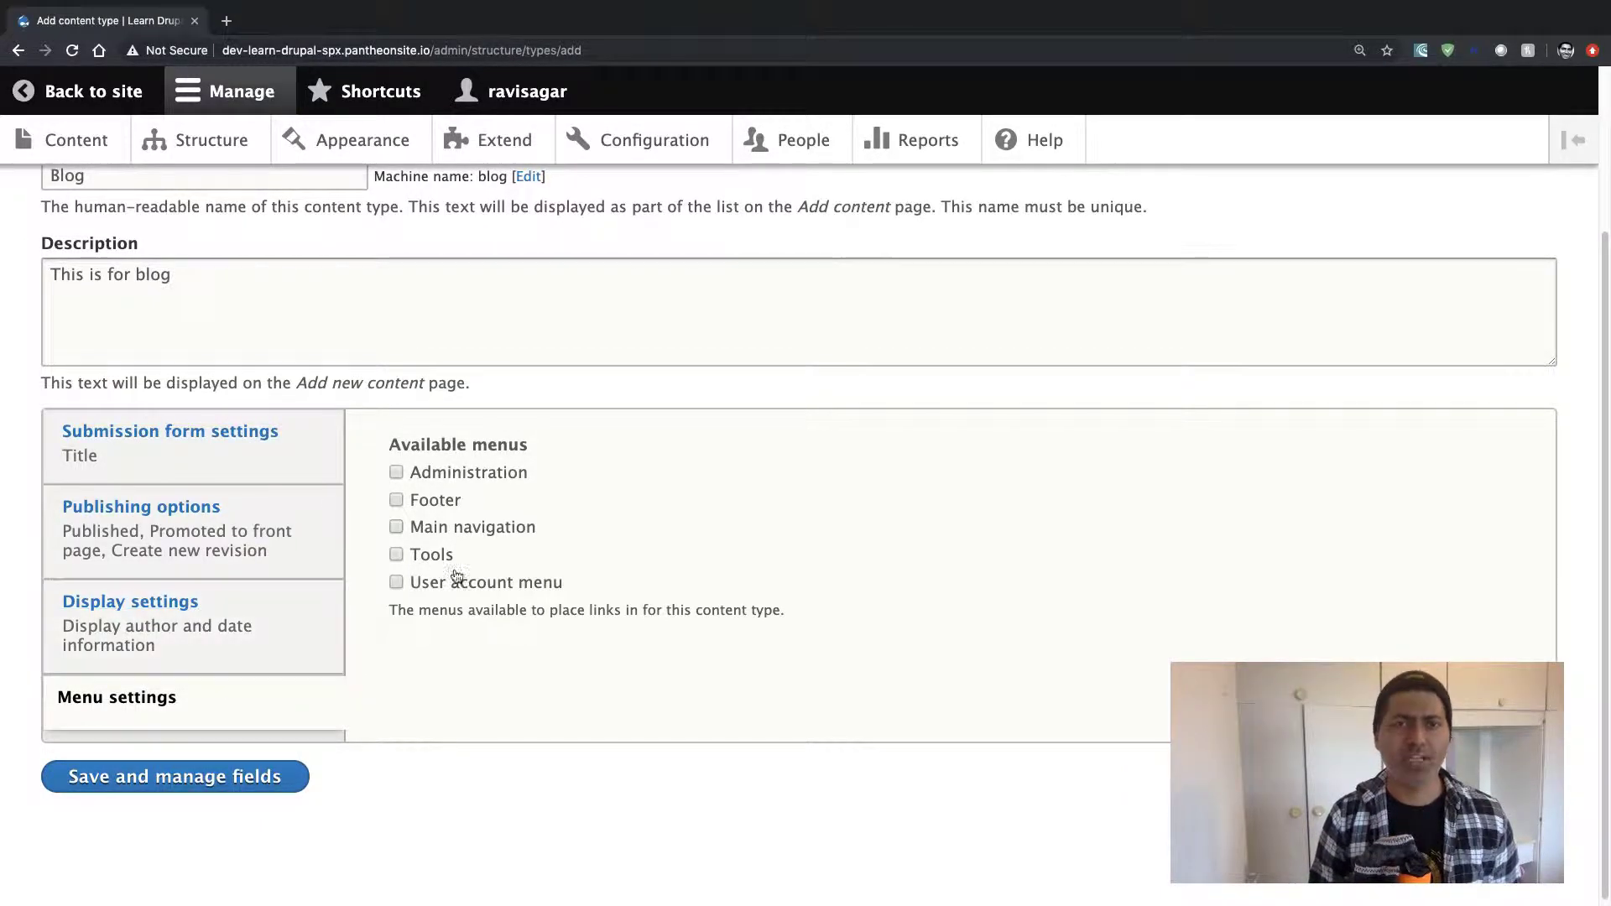
left_click(157, 777)
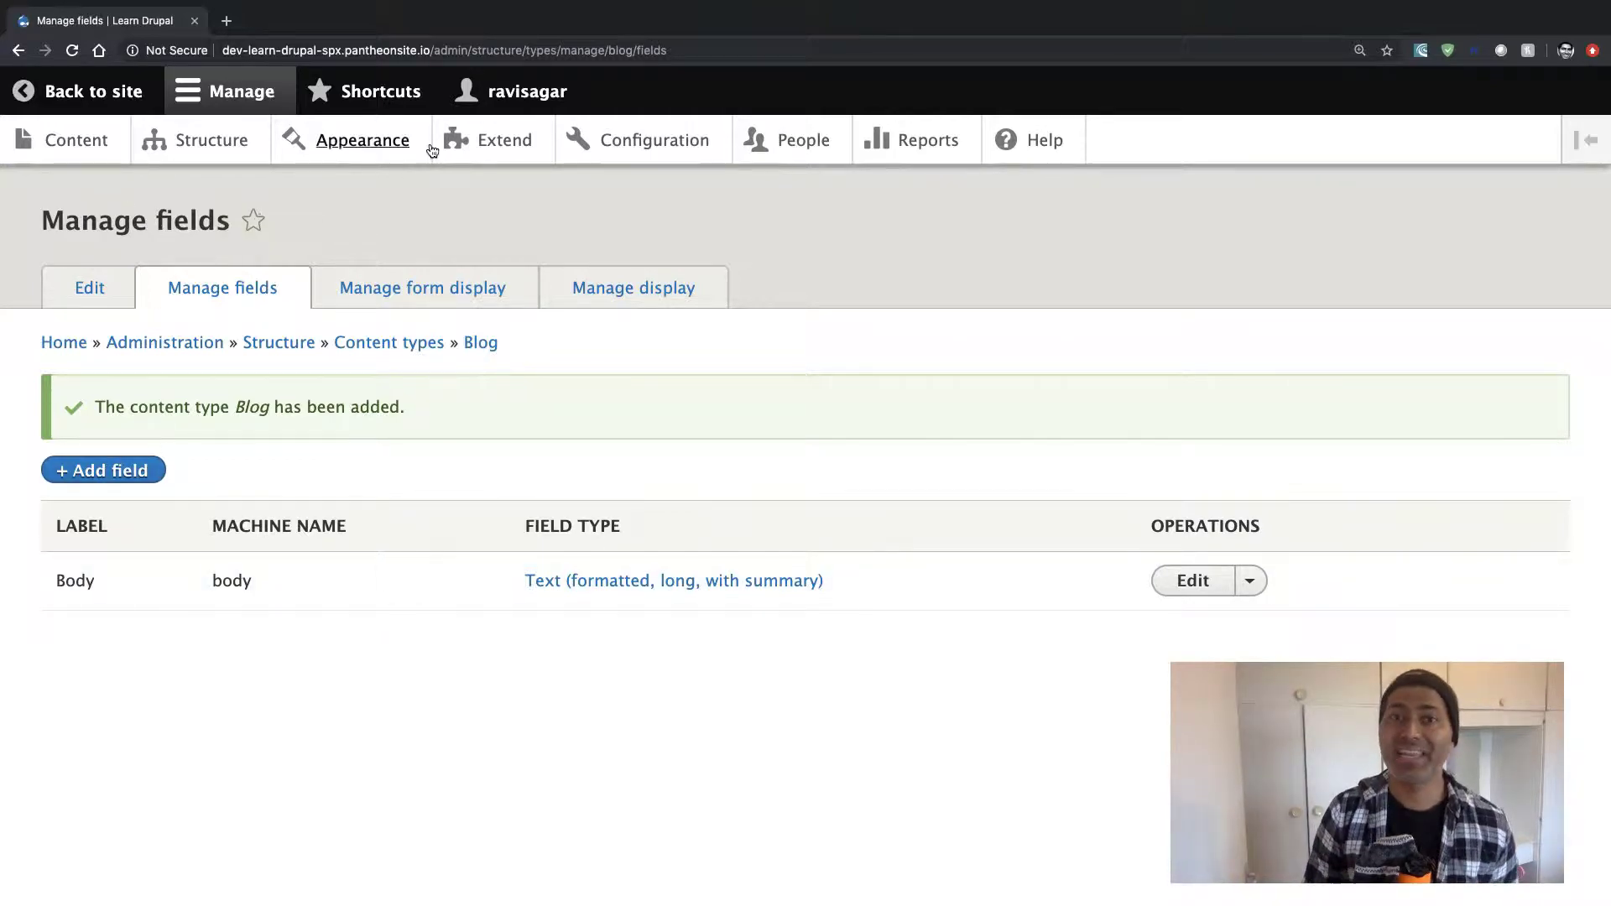
Start a new Blog content item and title it "This is my first blog".
left_click(73, 143)
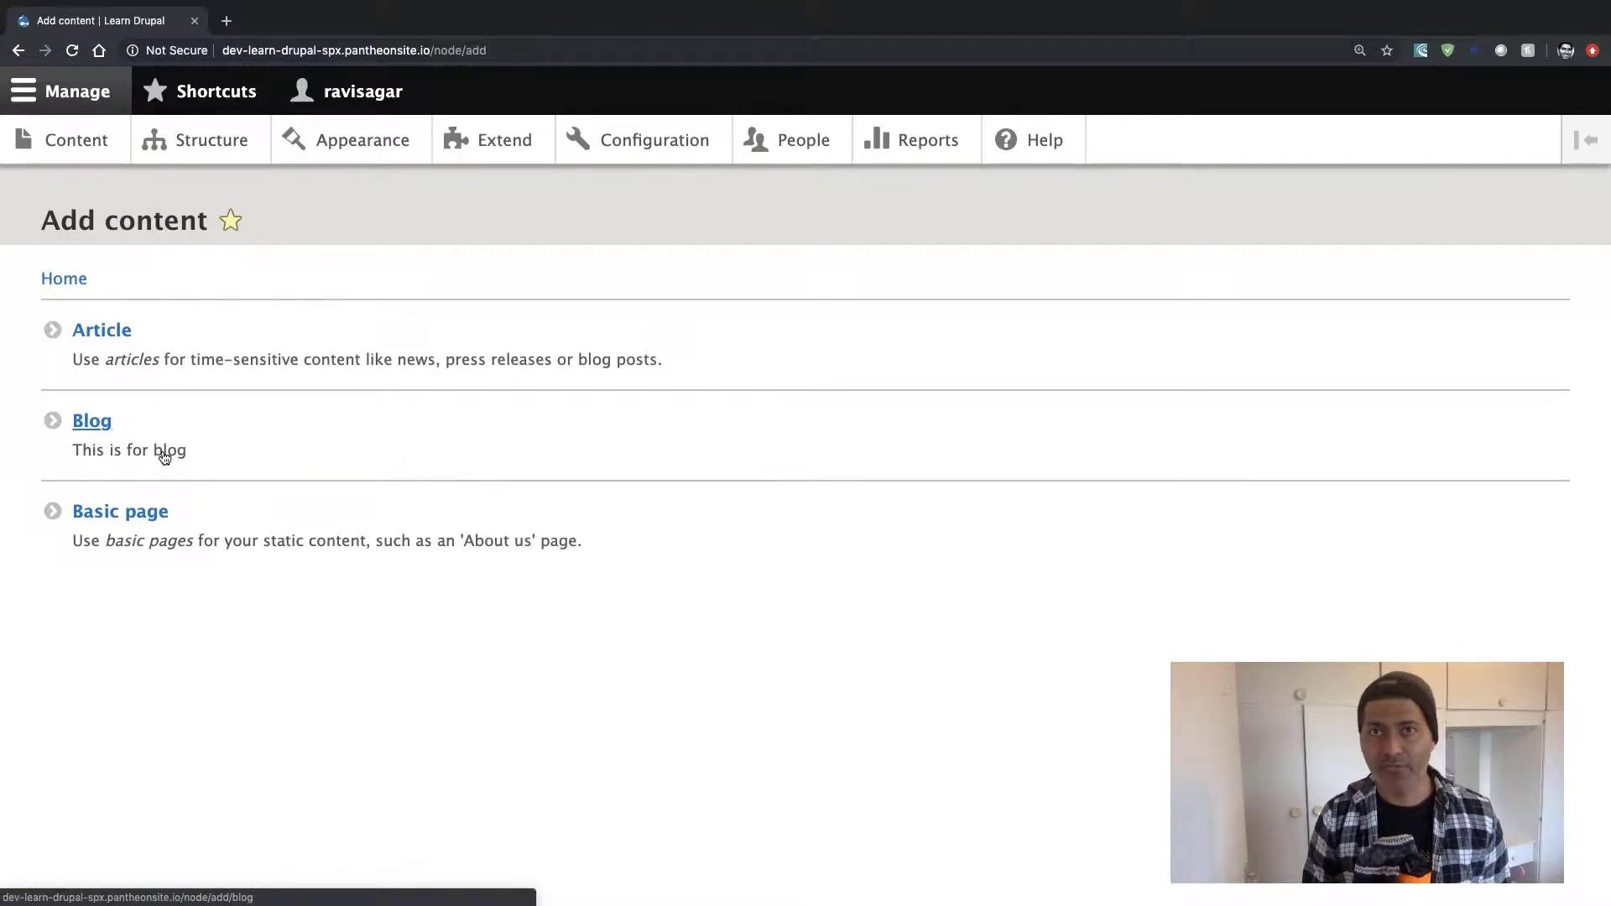
left_click(107, 430)
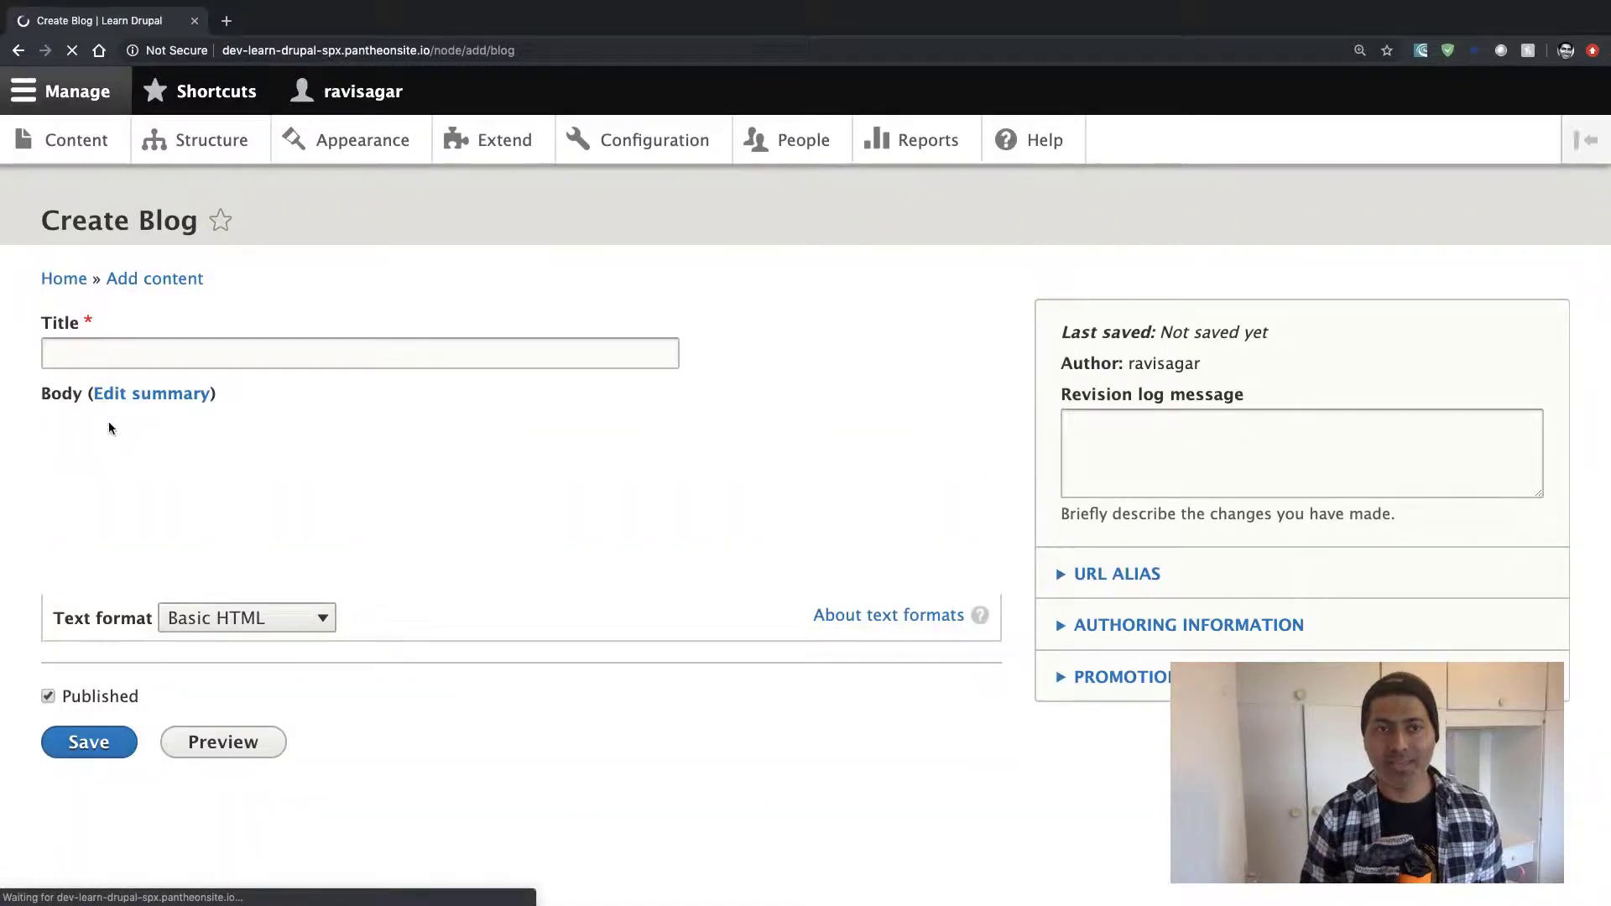
left_click(219, 358)
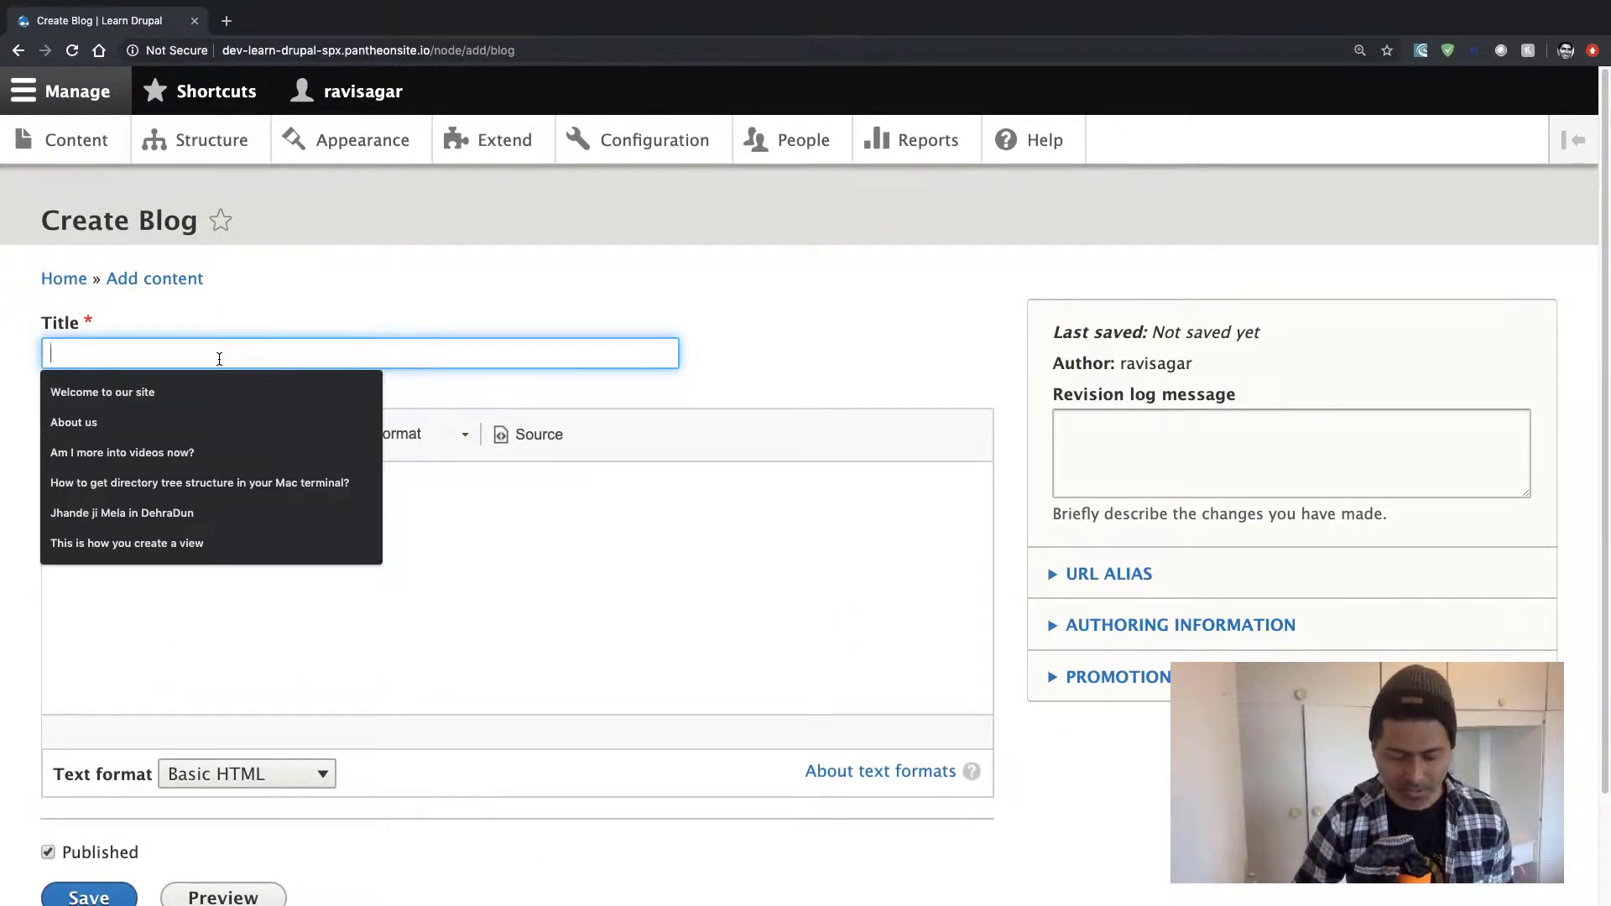
type("This")
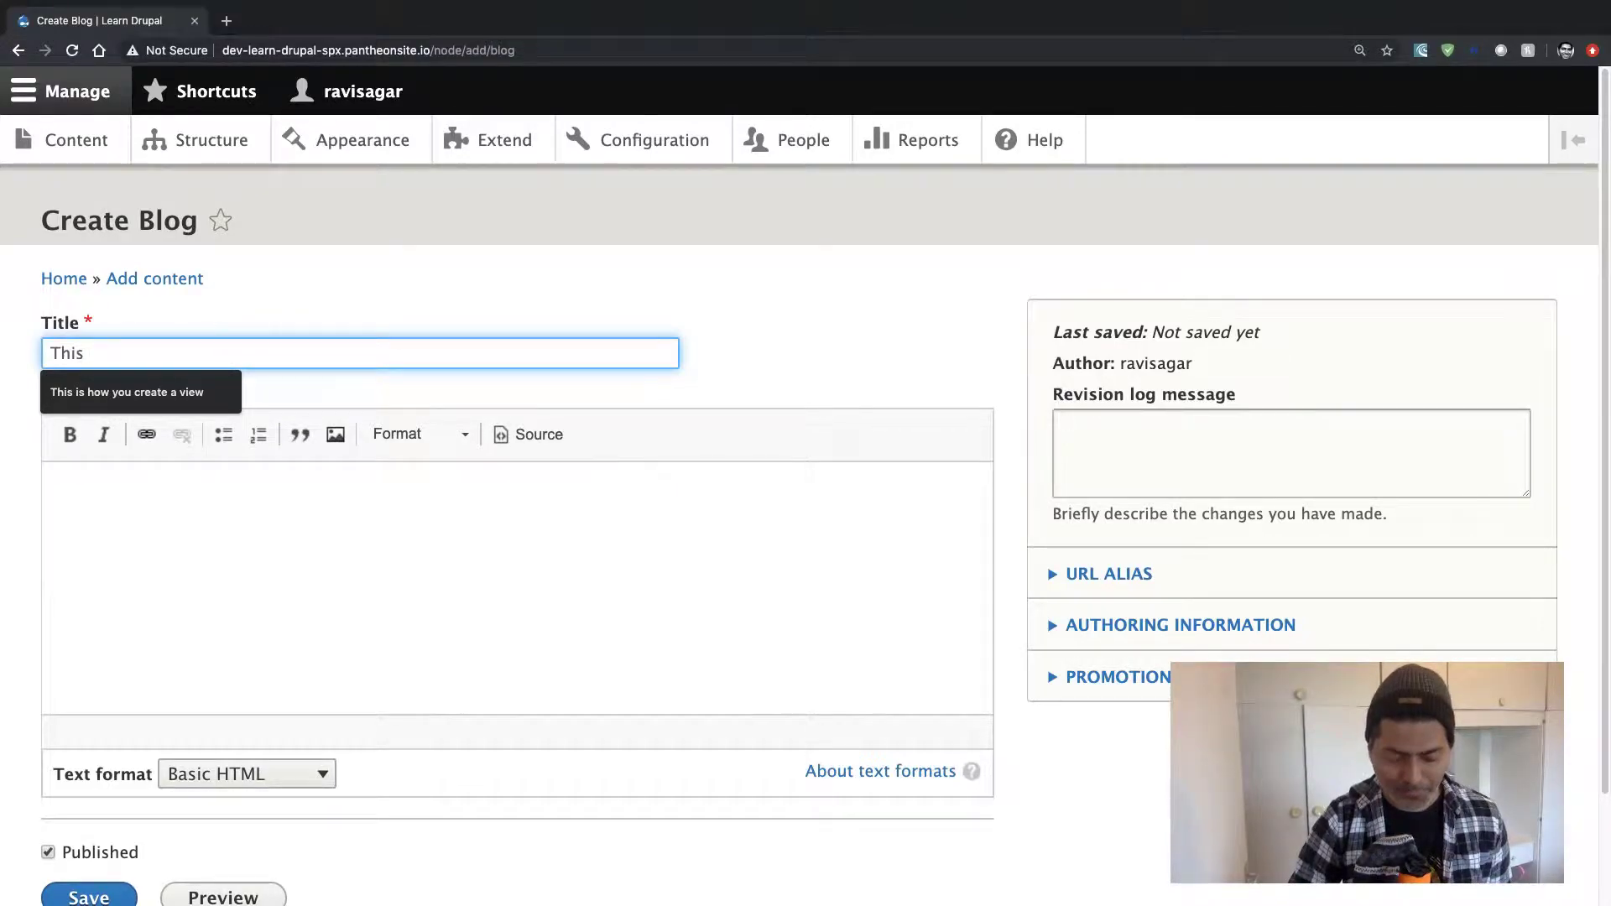
type(" first")
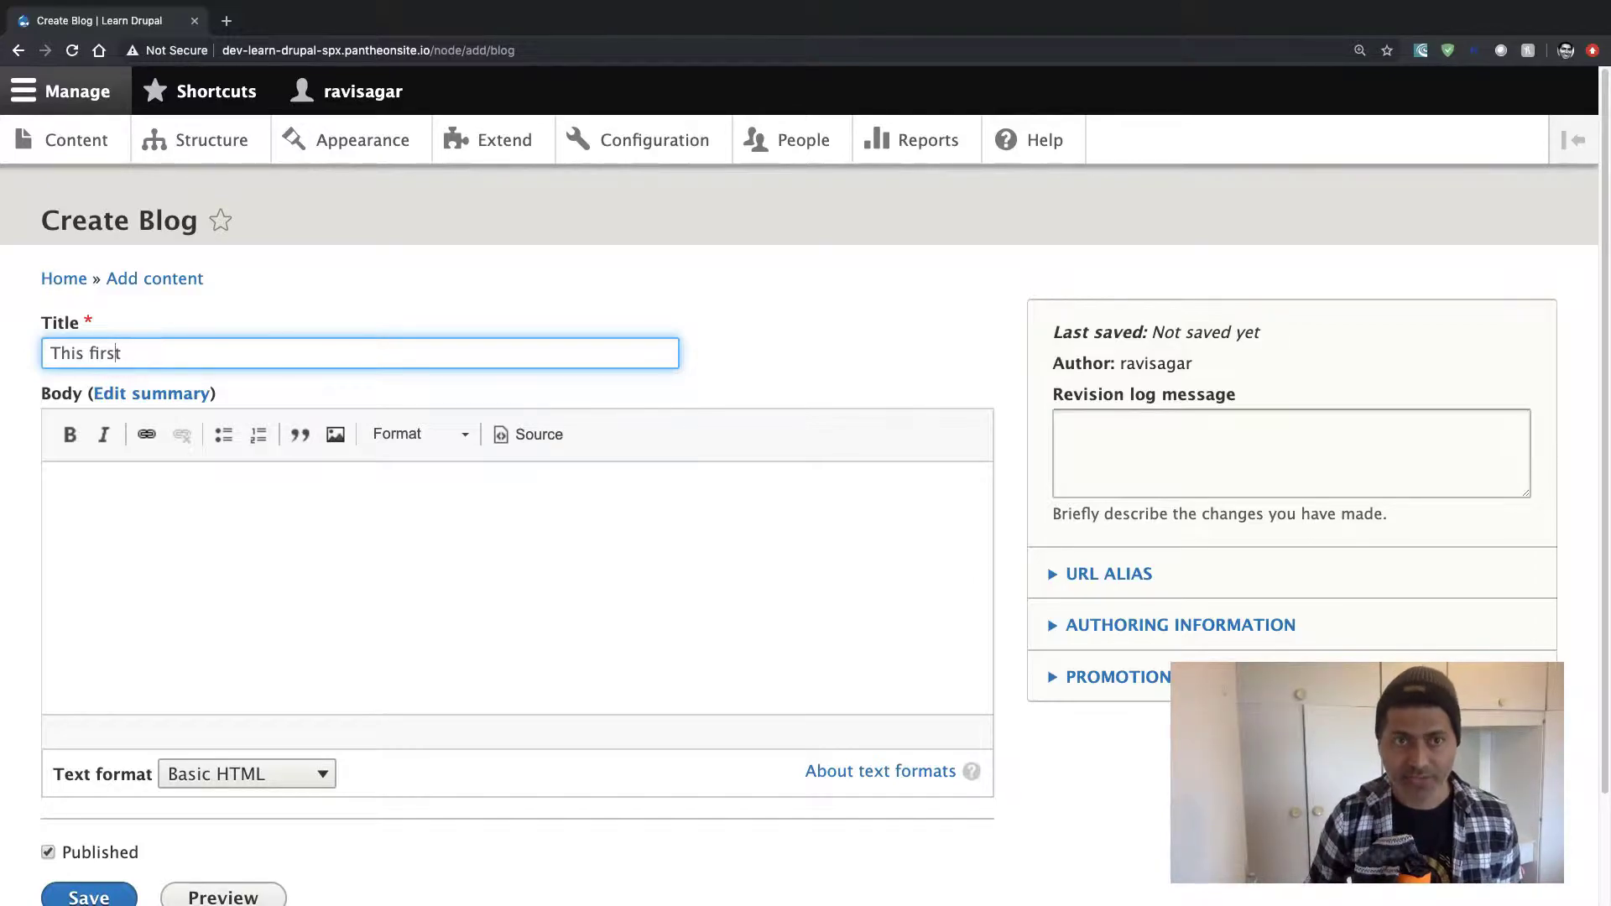
type("is ")
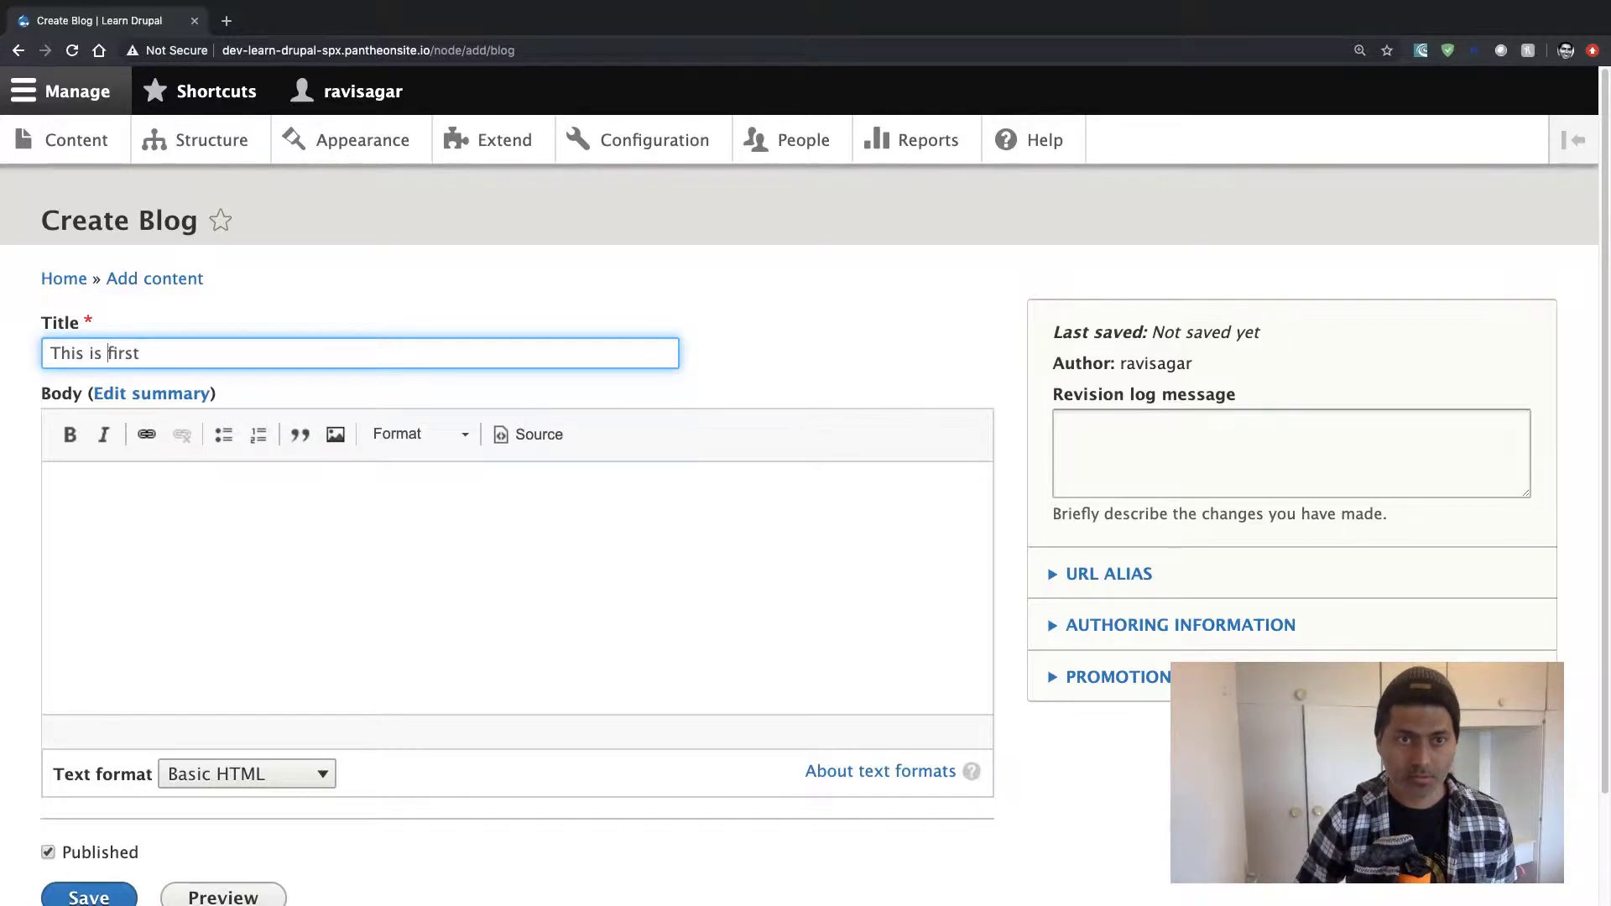
type("my first")
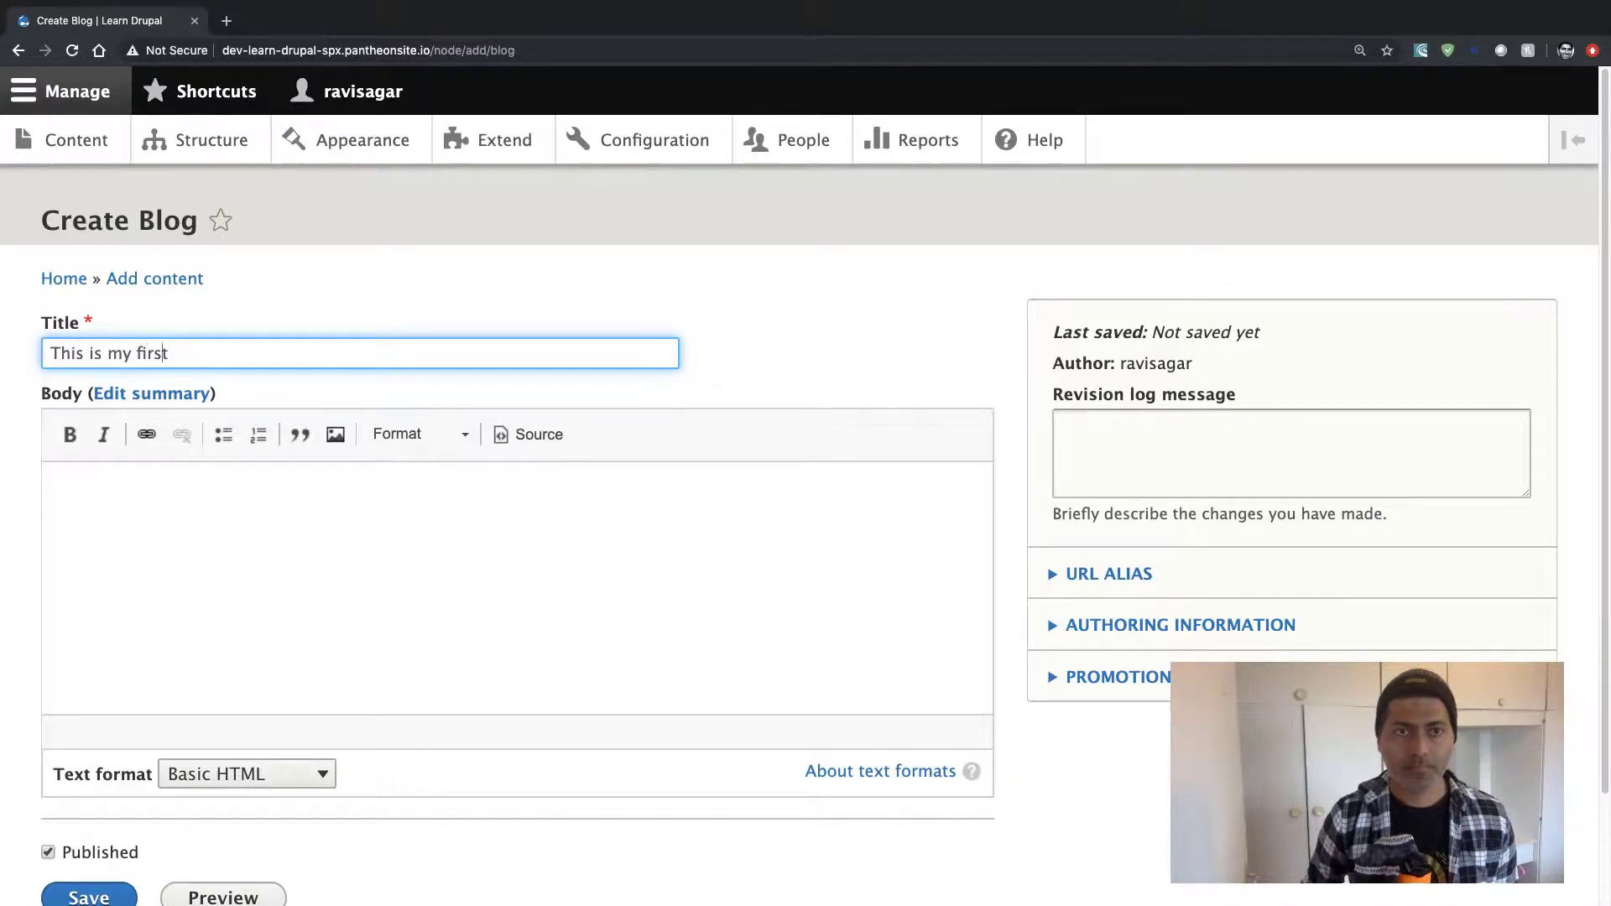
type(" blog")
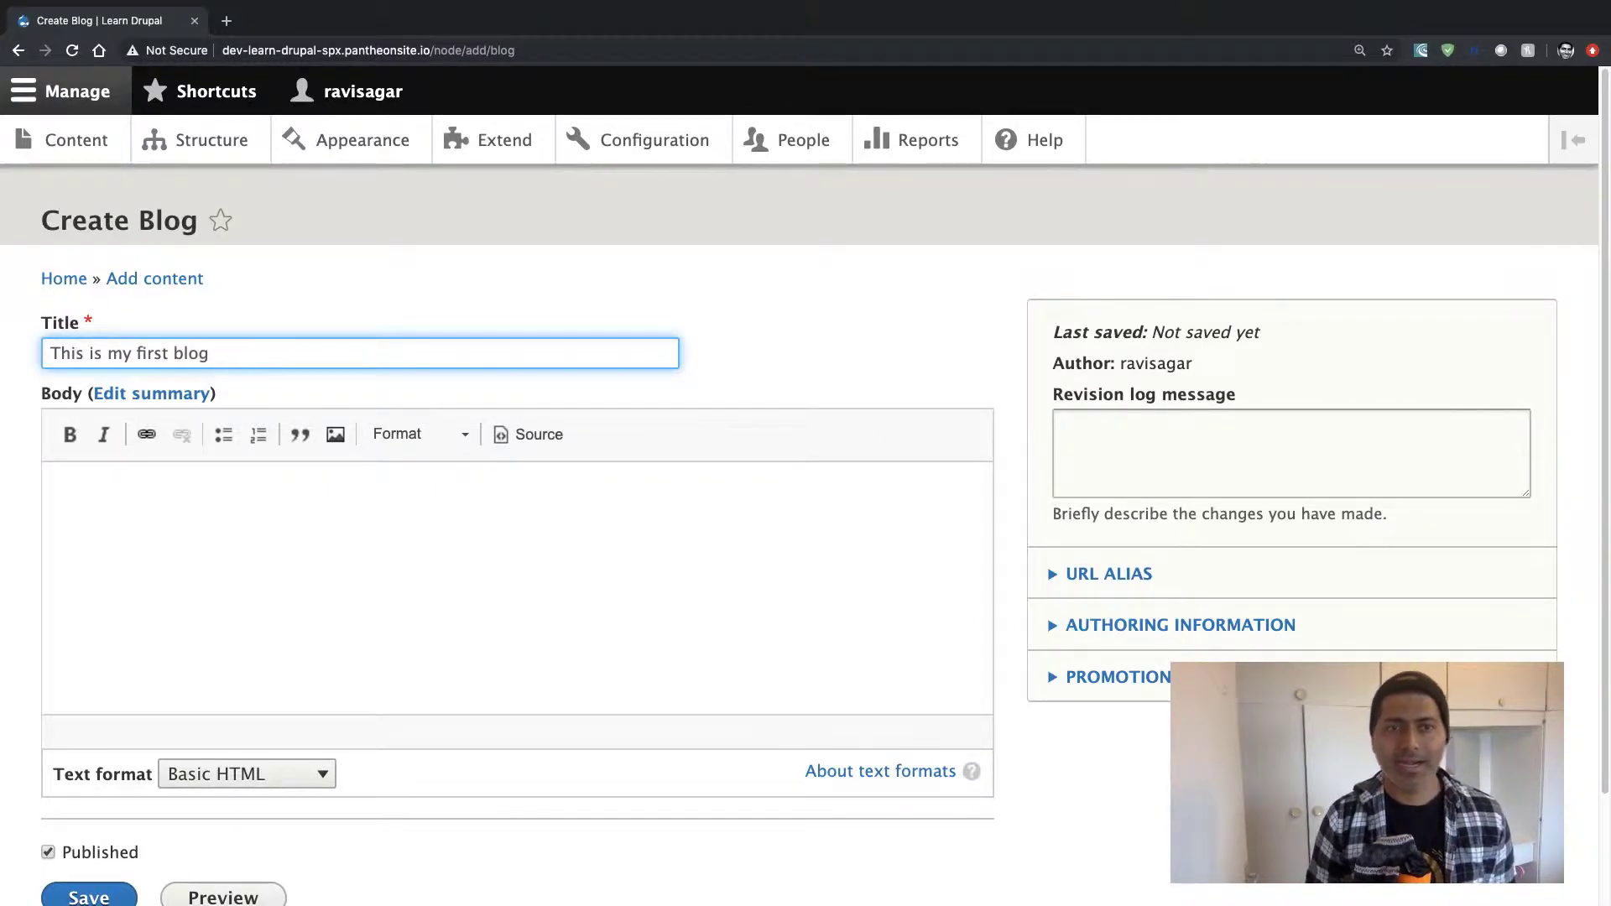
Write the sentence "This is my blog." in the body of the blog post.
left_click(114, 531)
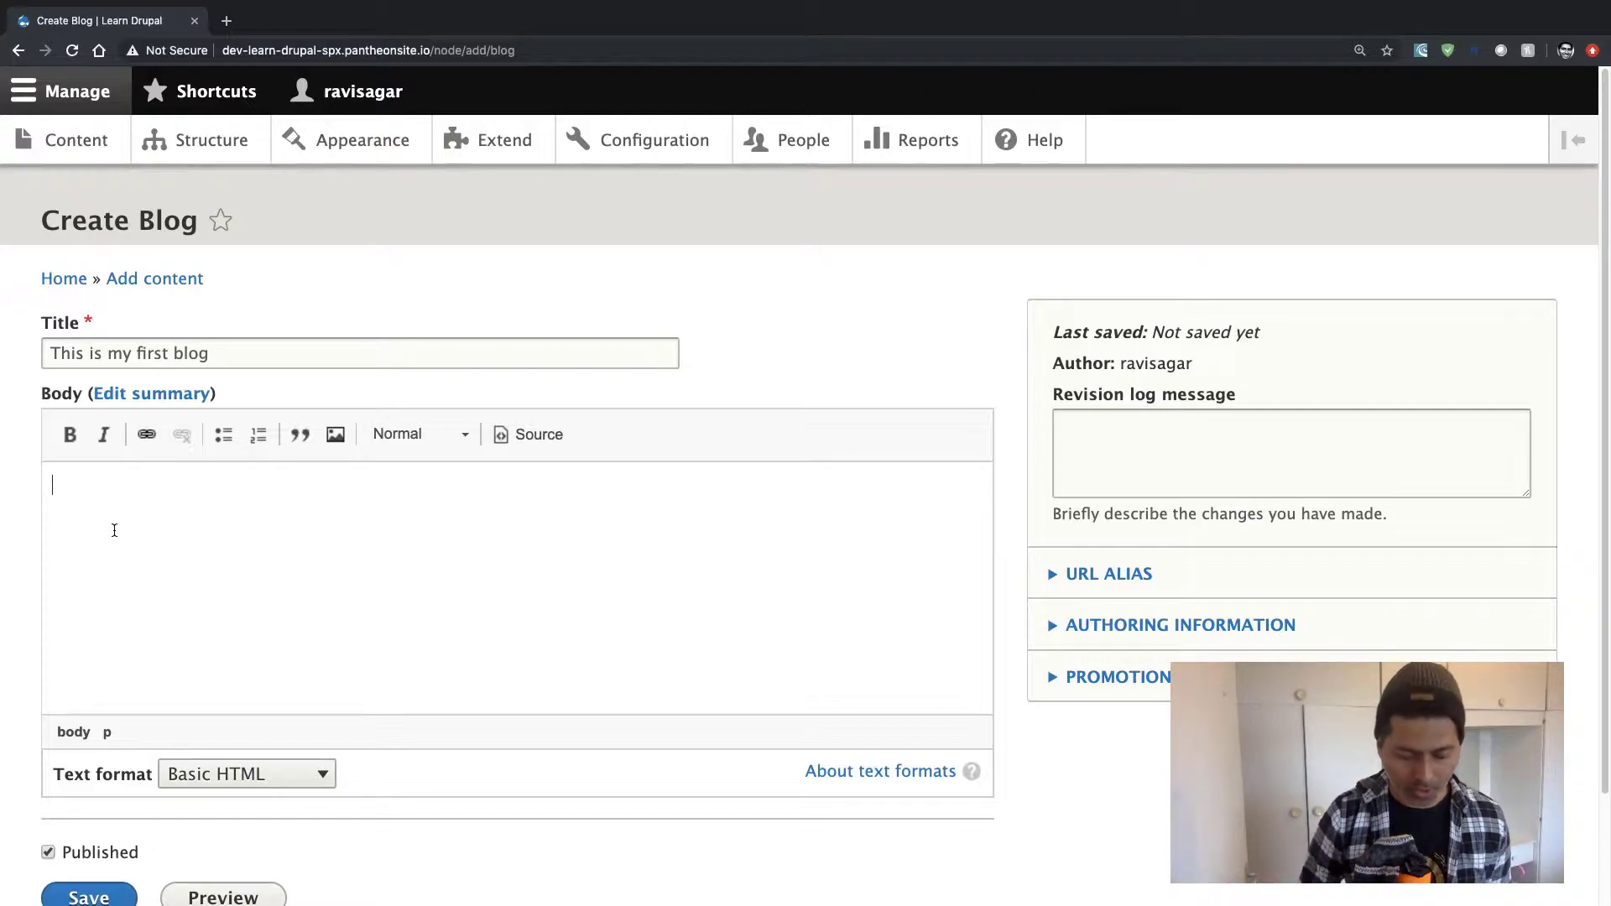
type("Thi is")
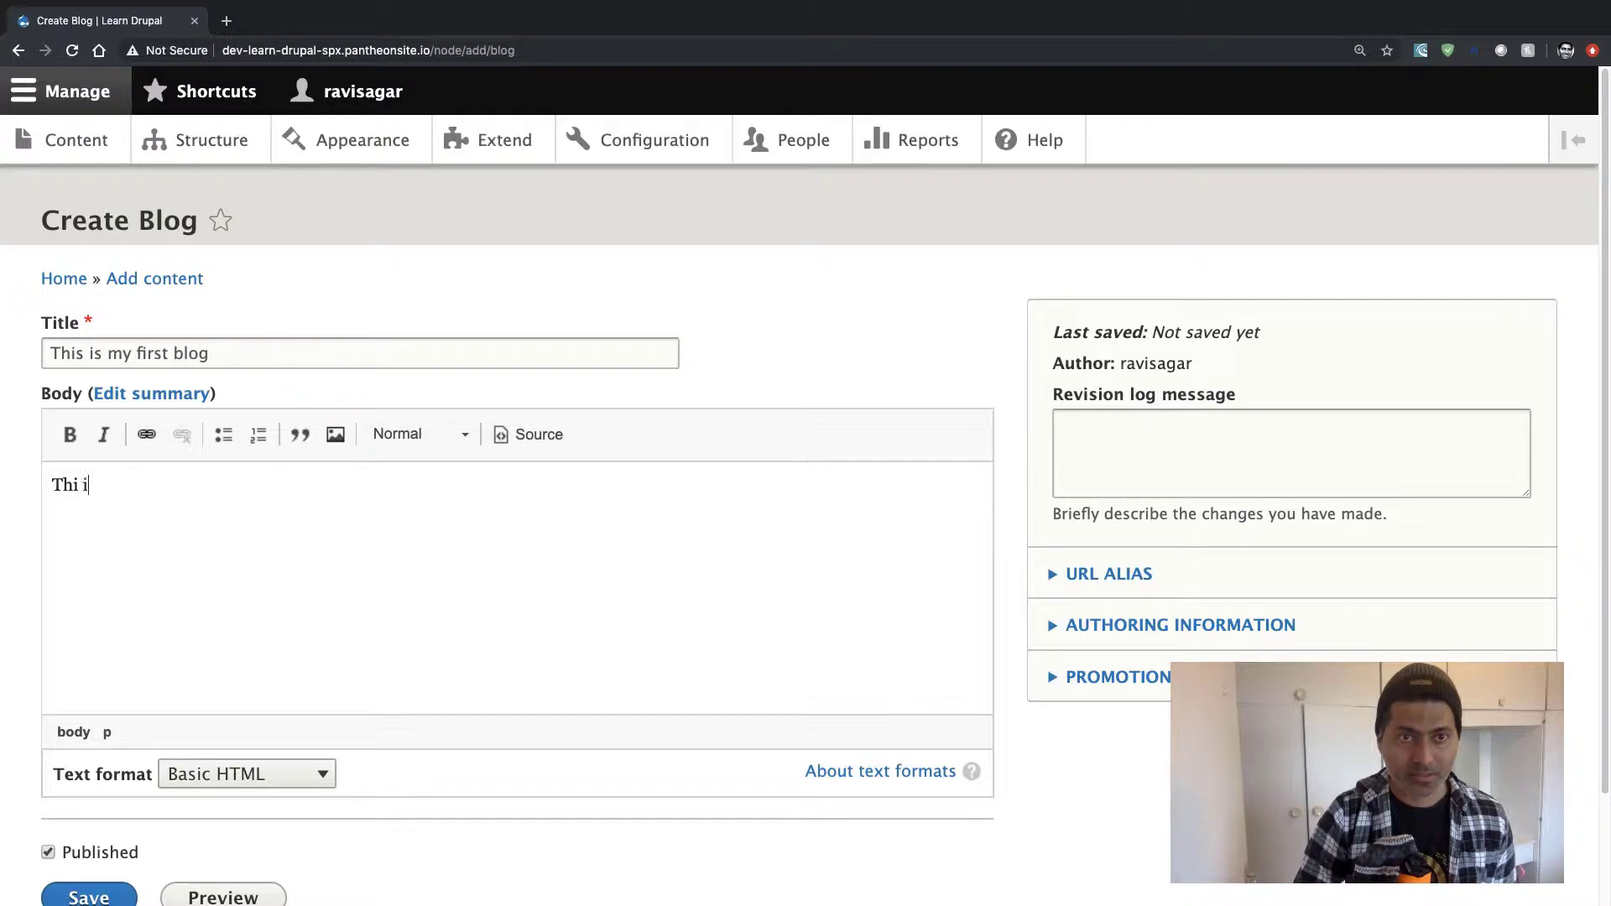
key("BackSpace")
key("BackSpace")
key("BackSpace")
type("s is ")
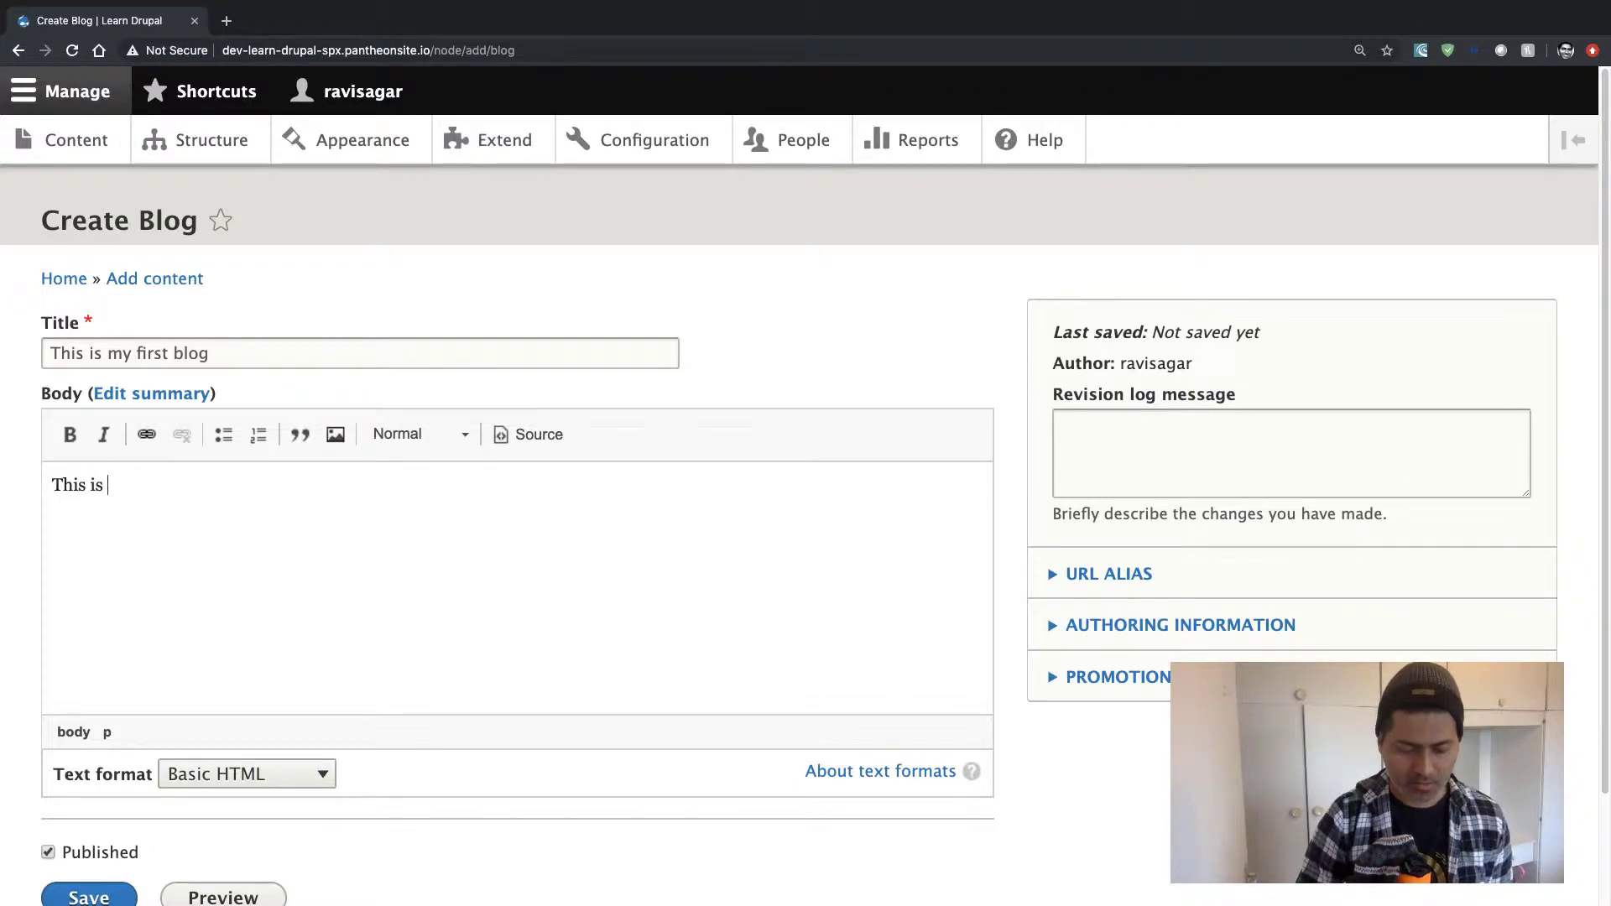
type("my first blog")
key("BackSpace")
key("BackSpace")
key("BackSpace")
type("blog")
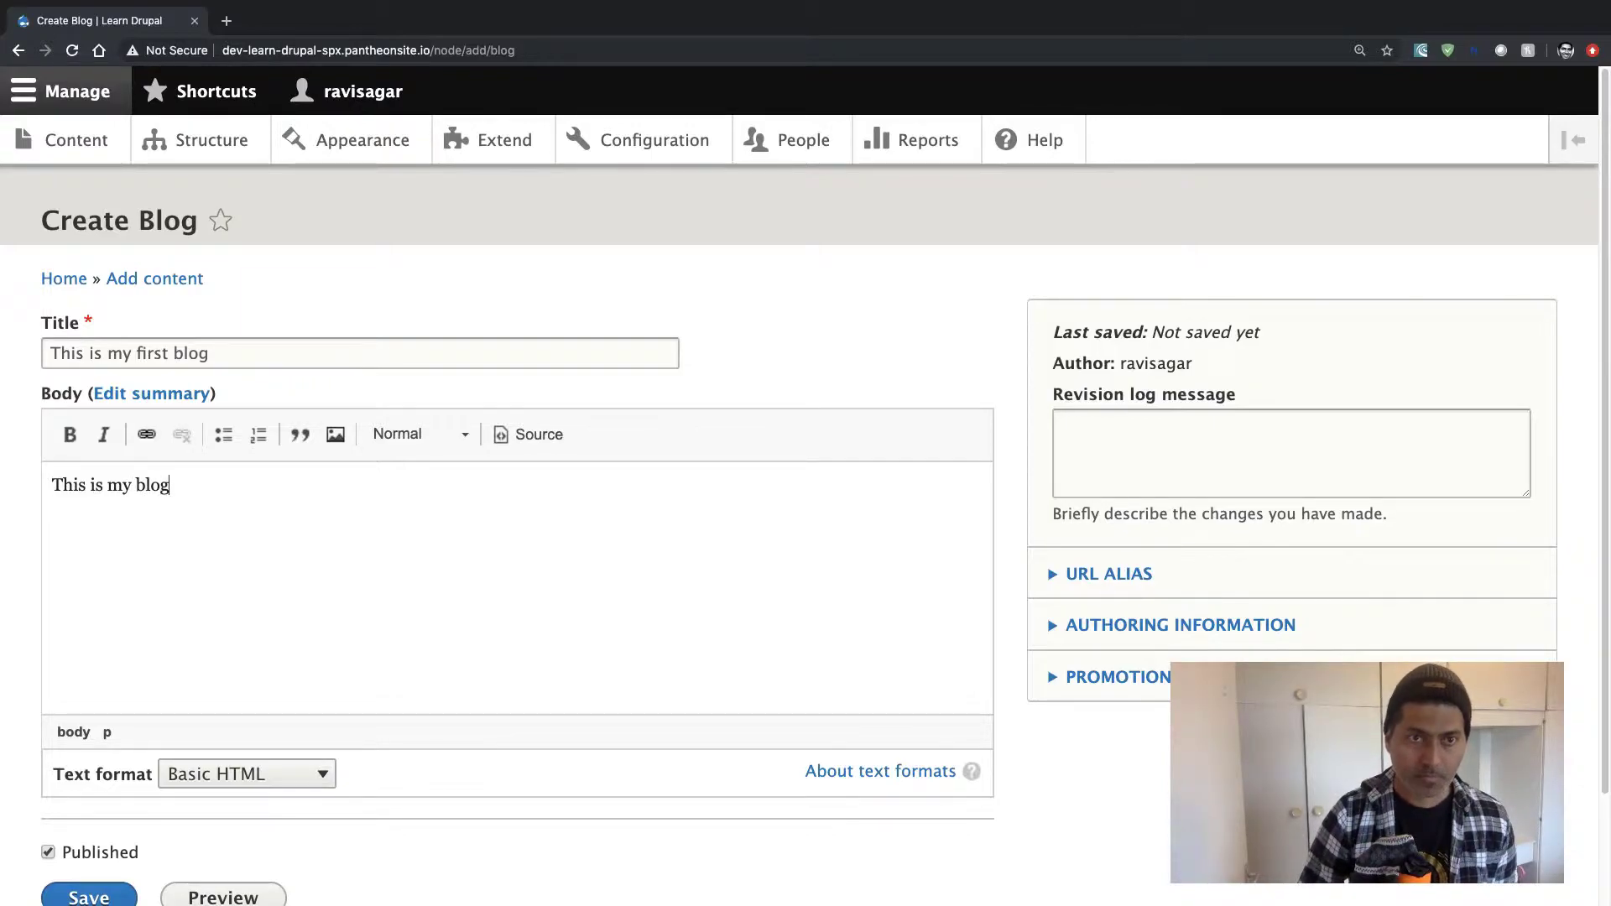
type(".")
Duplicate the body sentence until it appears four times in one line.
key("super+a")
key("super+c")
key("Right")
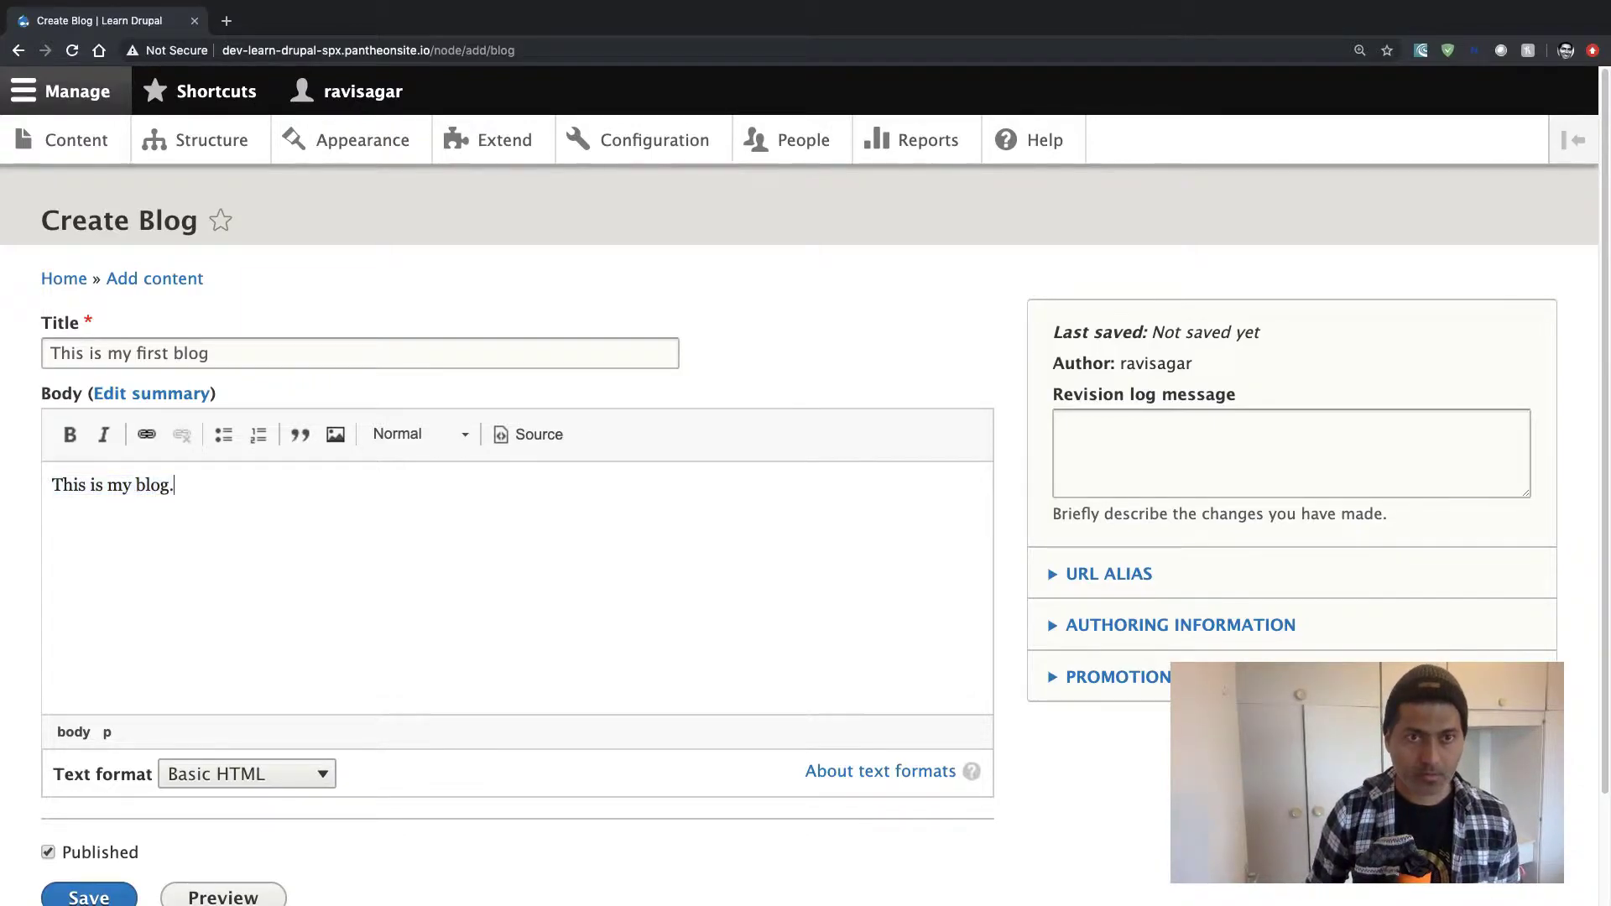
key("super+v")
key("super+a")
key("Right")
key("super+v")
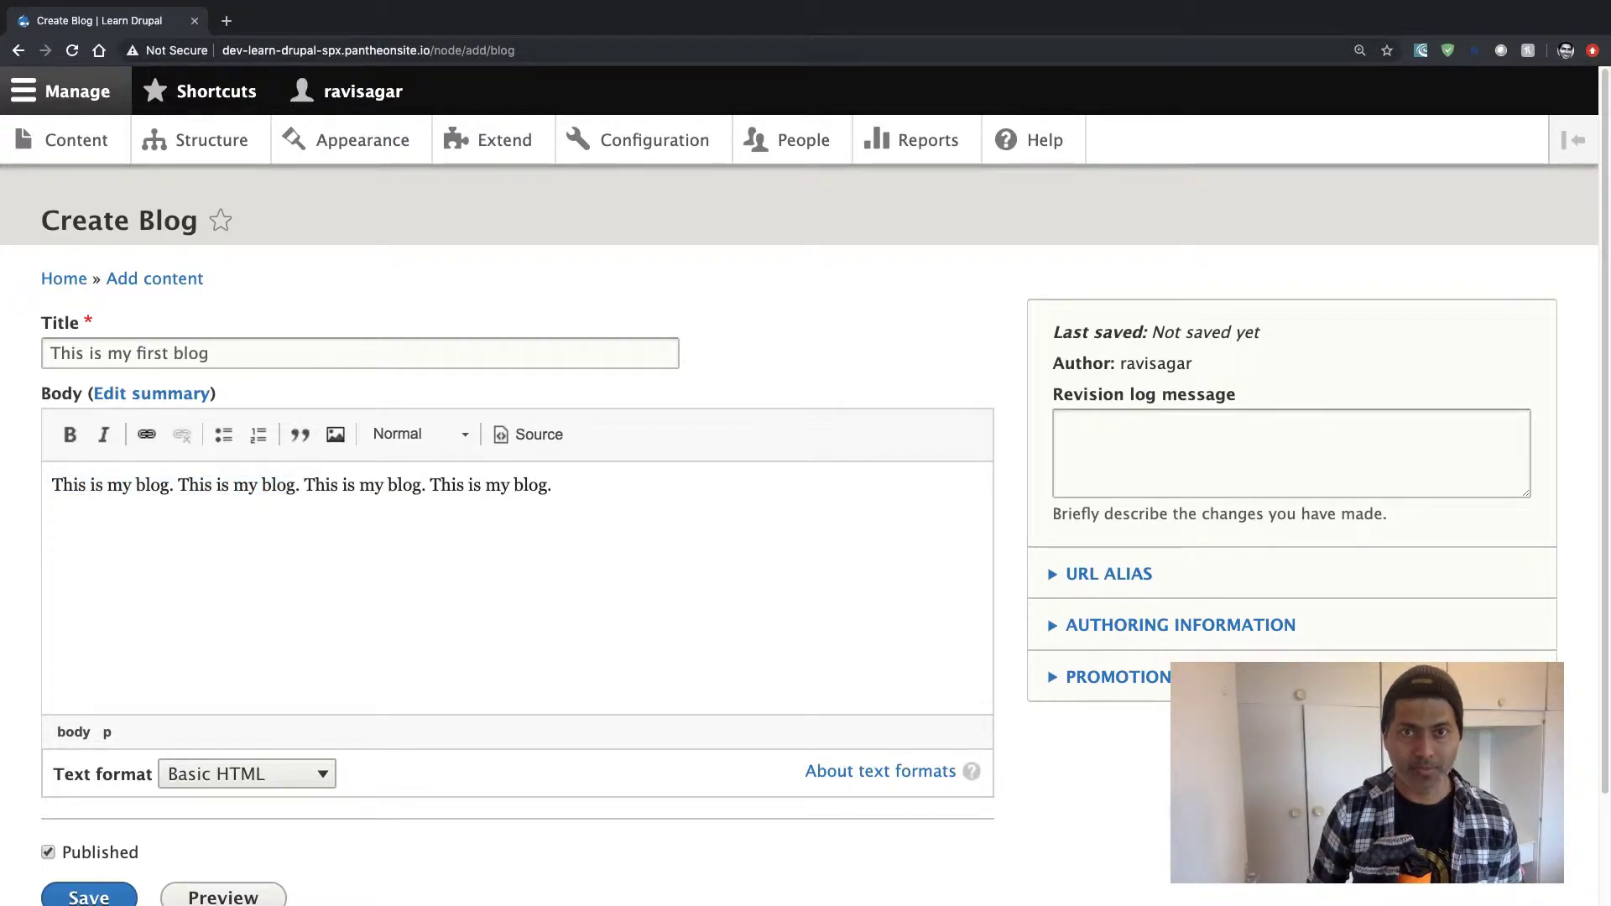
Copy the whole body line and paste it repeatedly to build two paragraphs of filler text.
key("super+a")
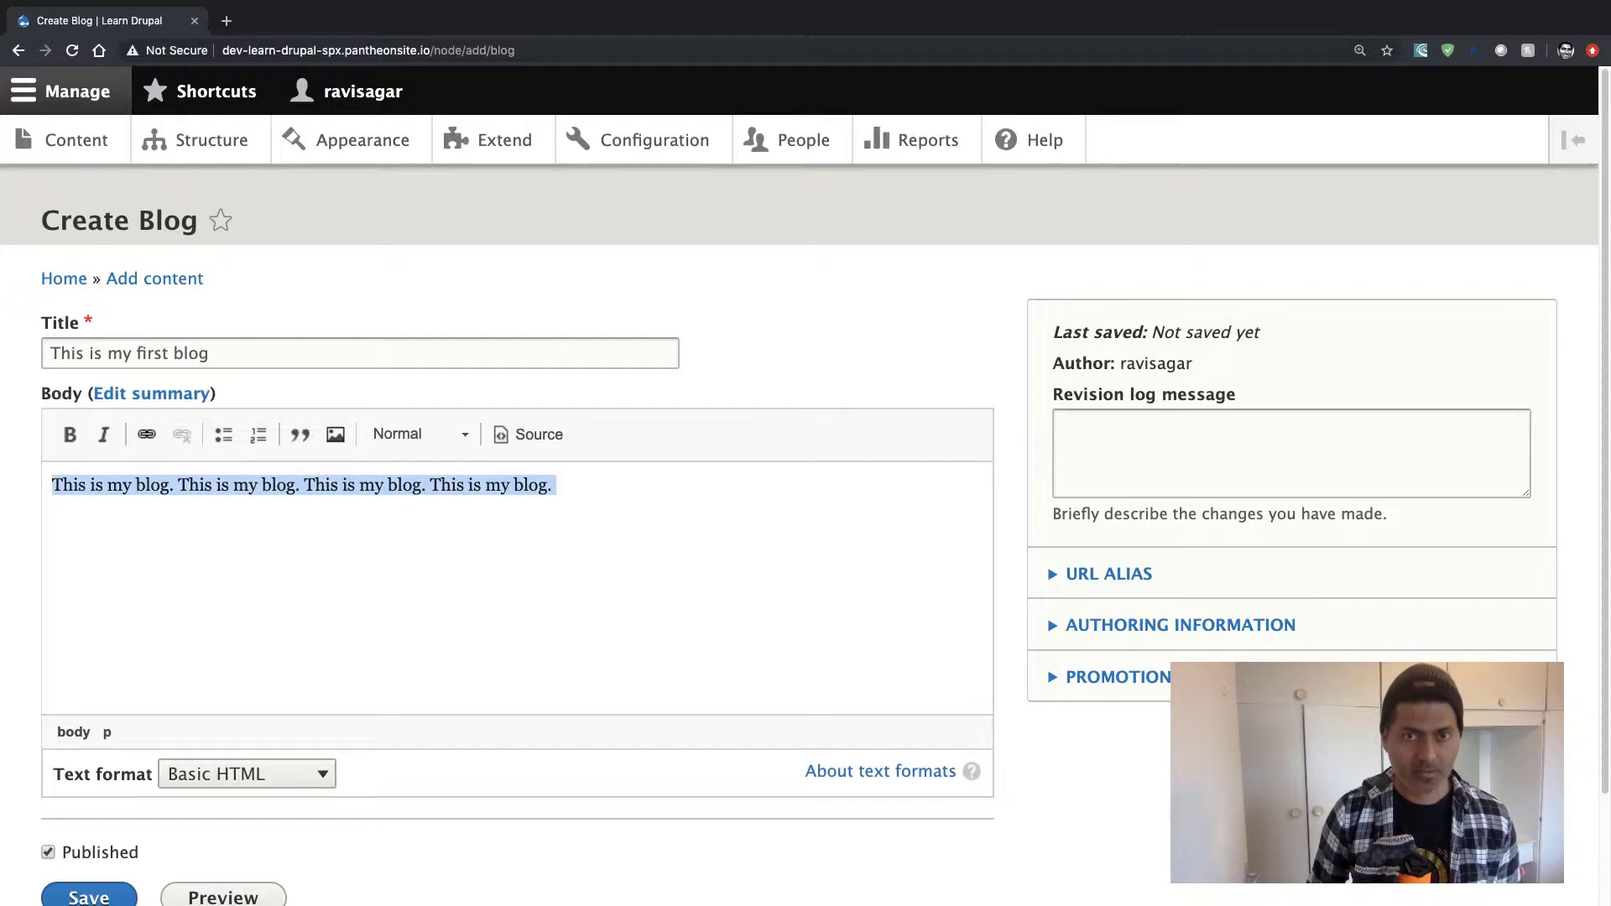
key("super+c")
key("super+v")
key("super+v")
key("super+v")
key("super+v")
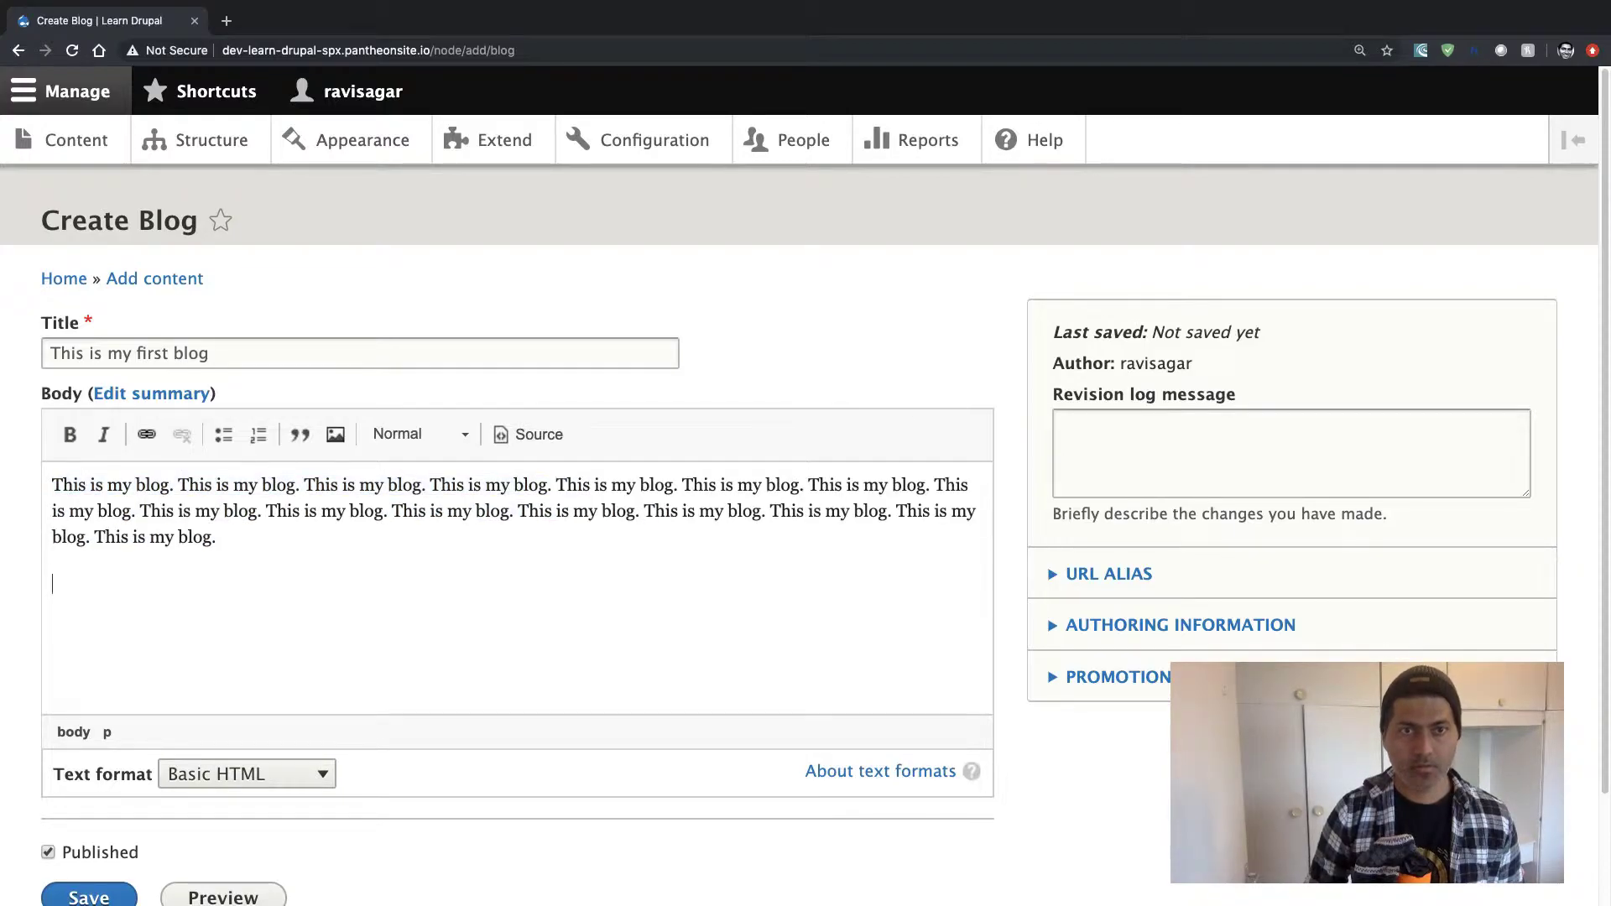
key("super+v")
key("super+v")
key("super+v")
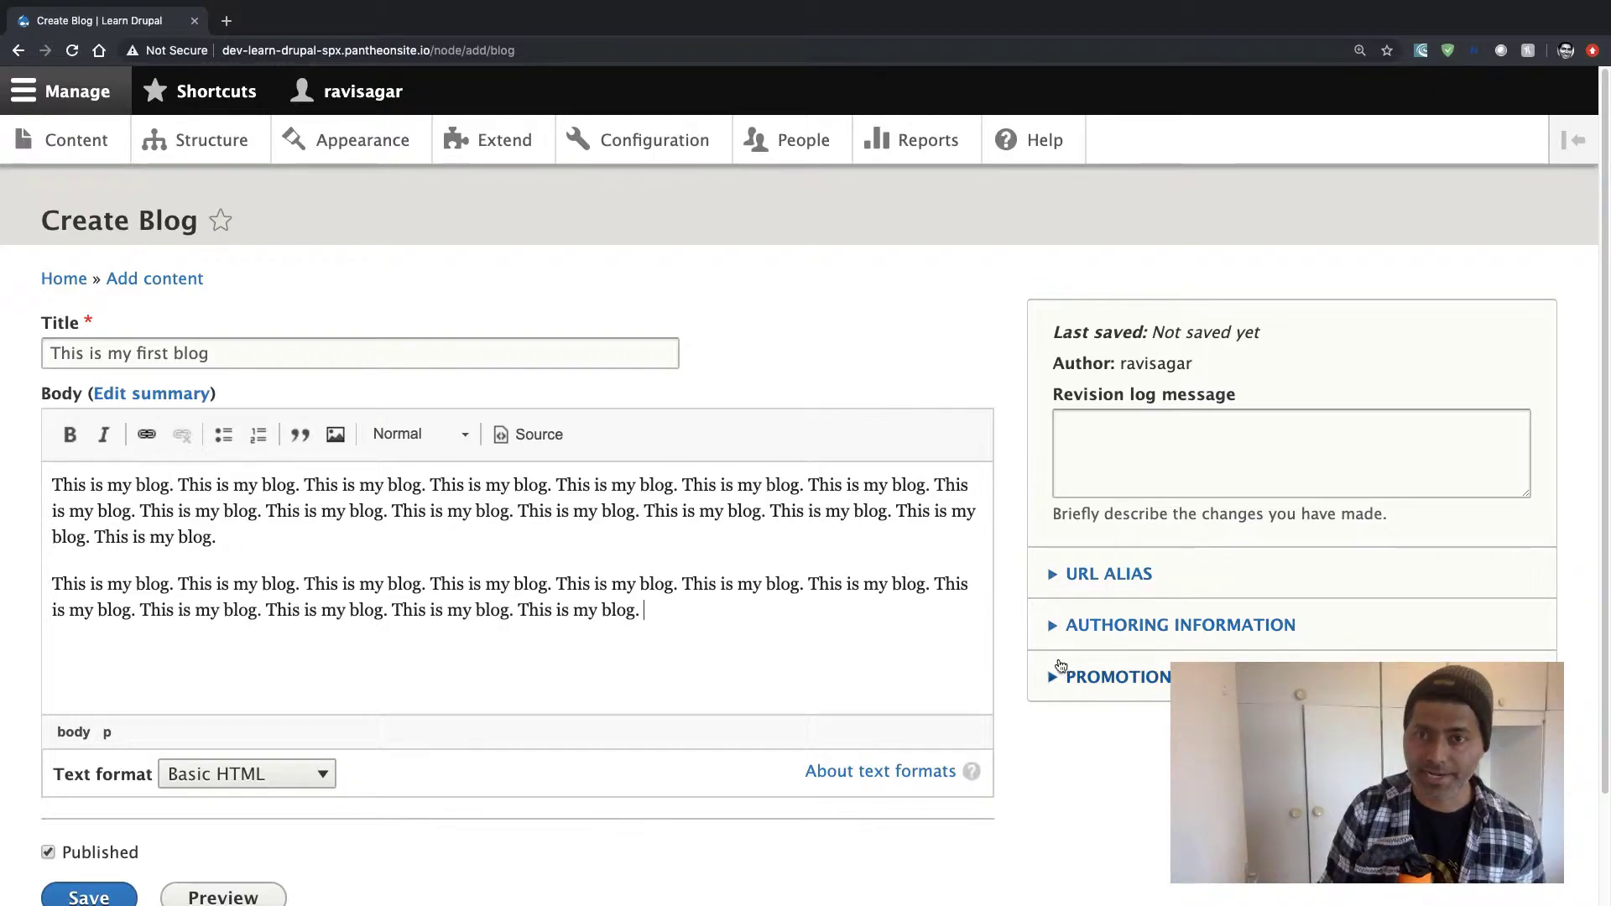
Check the post's promotion options, keeping Promoted to front page on, then save it and go to the site's home page.
left_click(1054, 684)
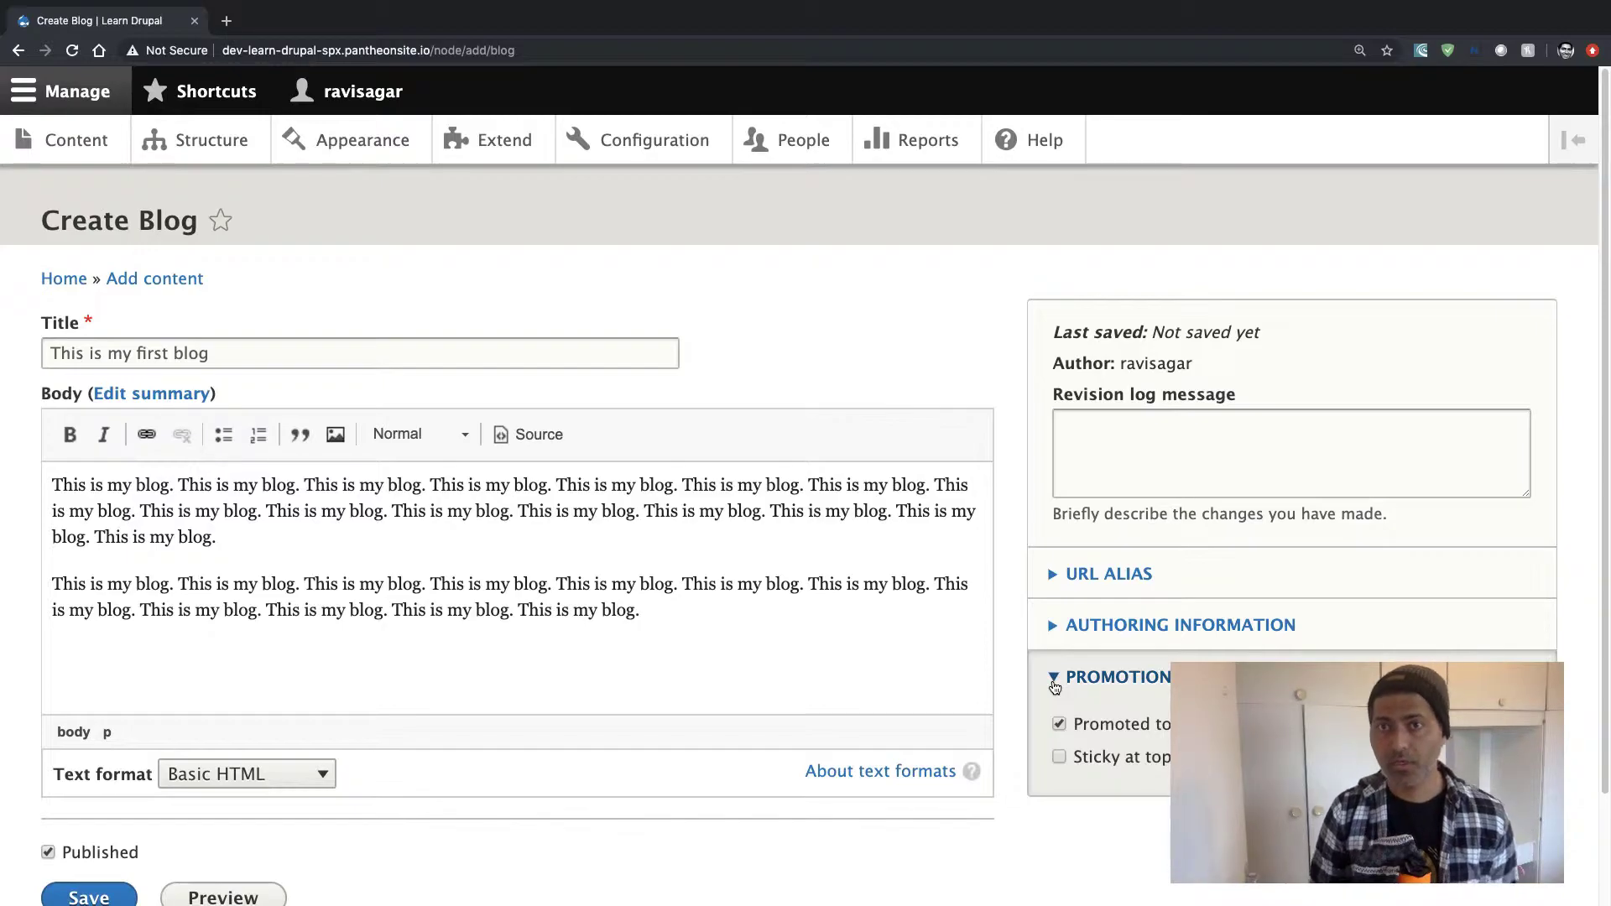
scroll(1059, 671, "down", 3)
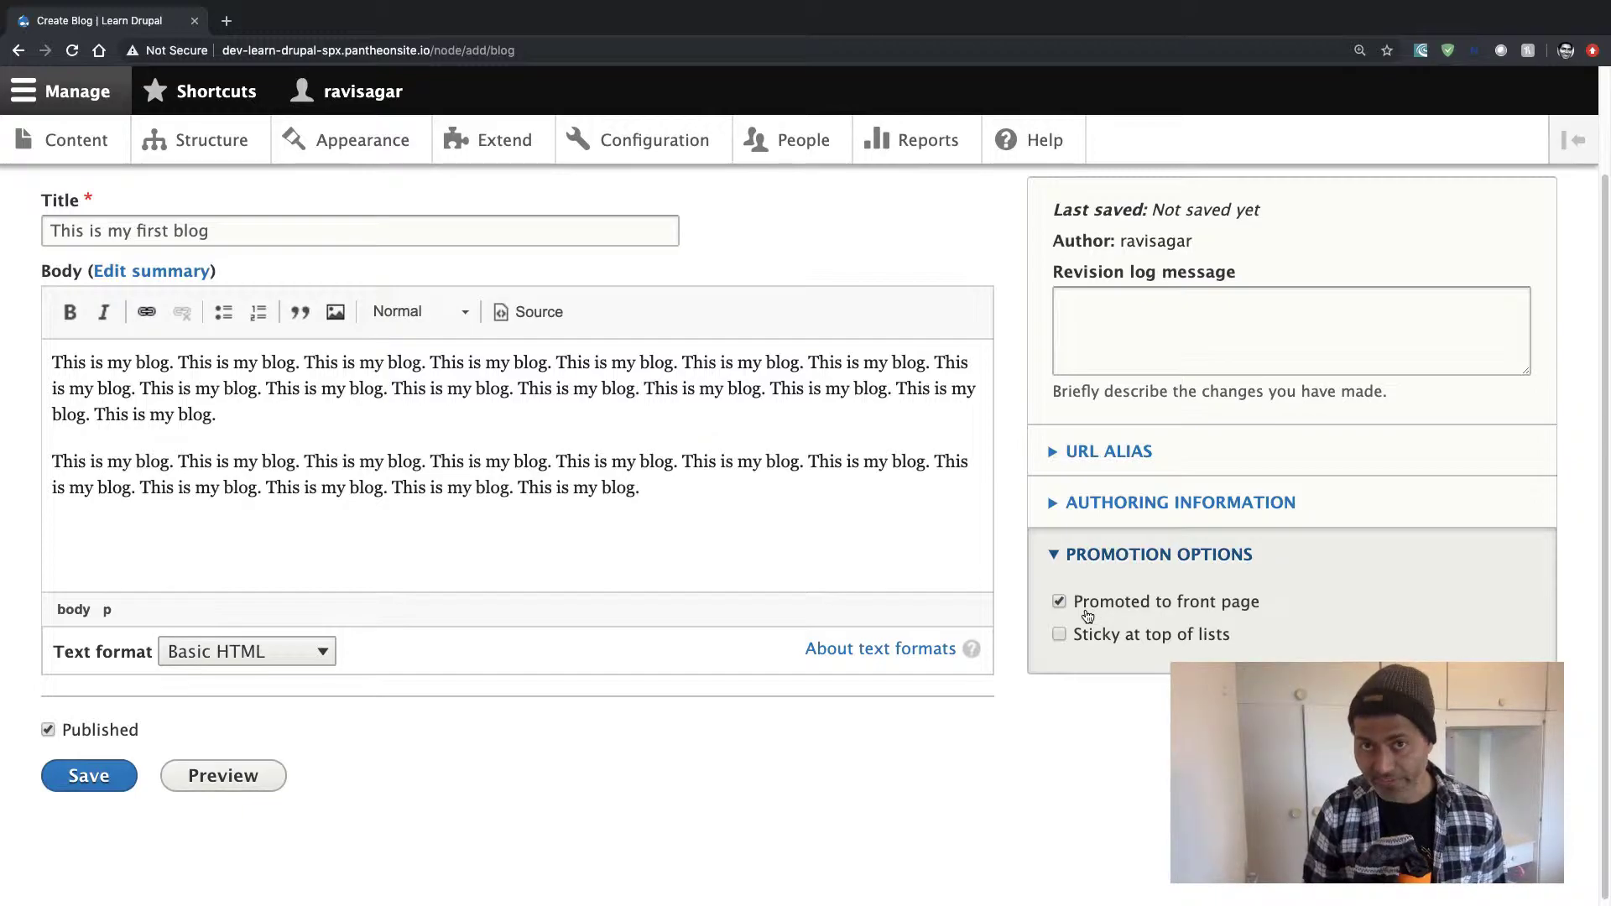
left_click(117, 774)
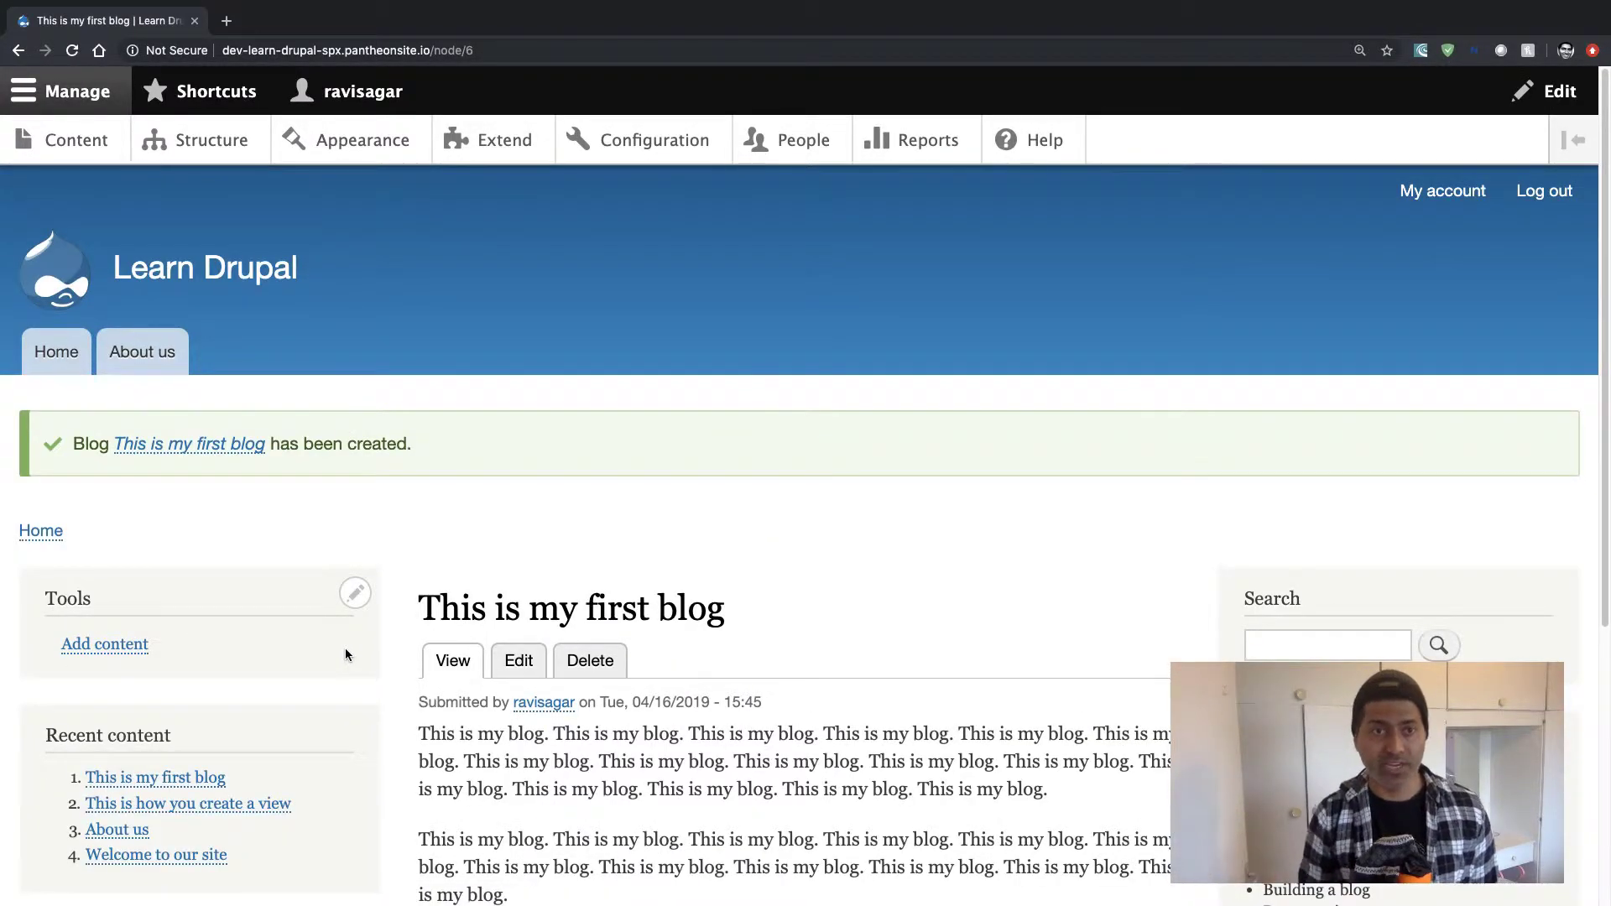
left_click(69, 351)
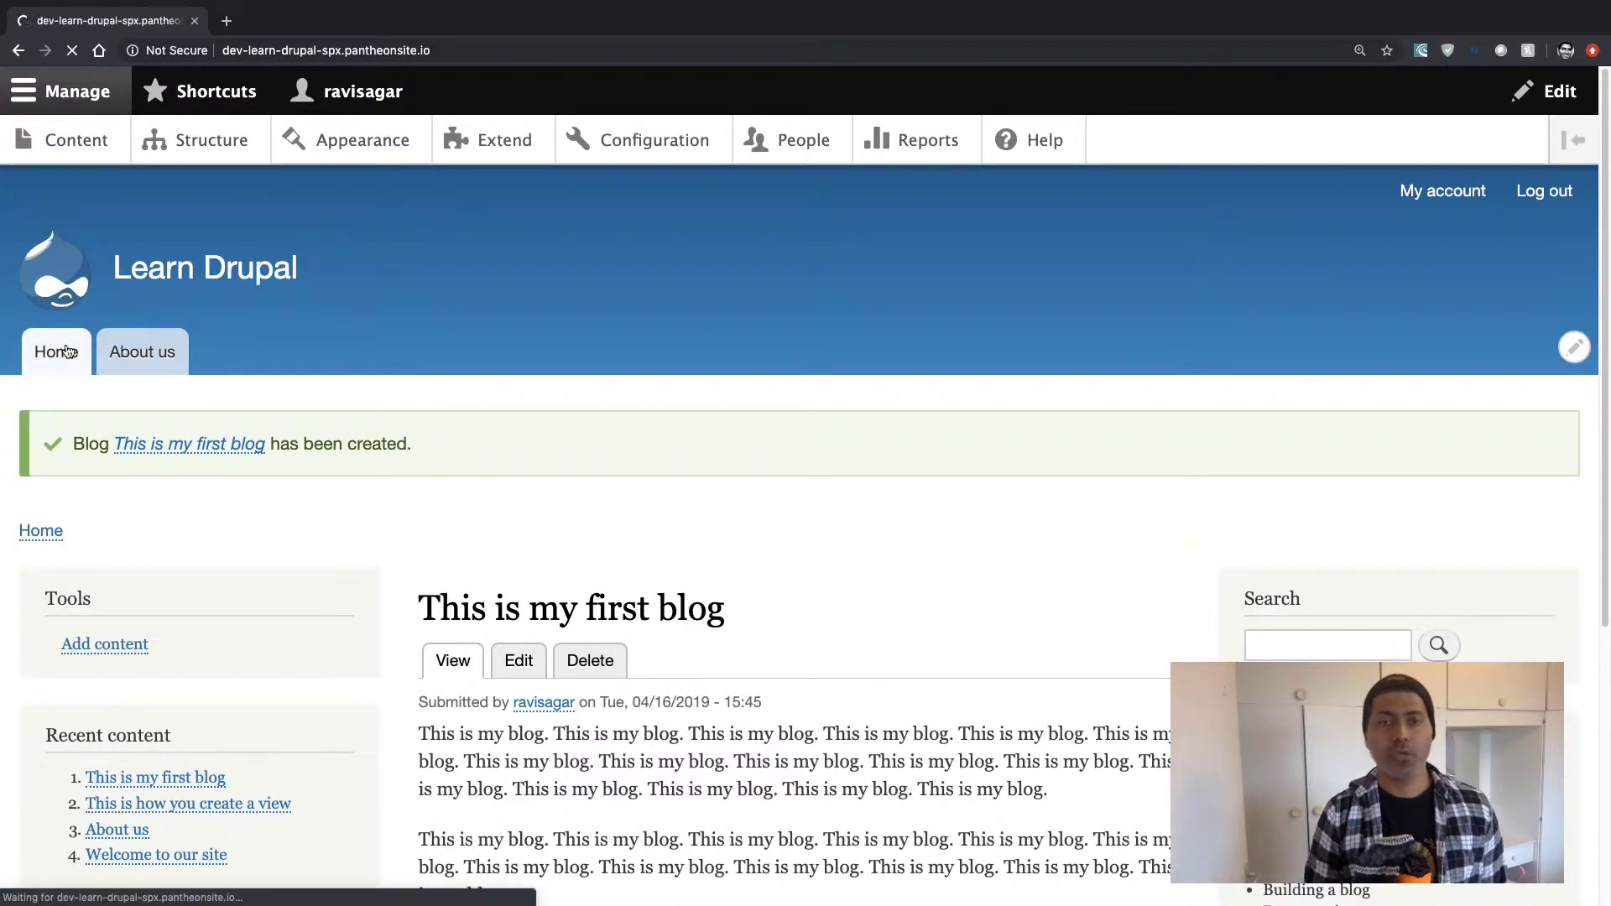